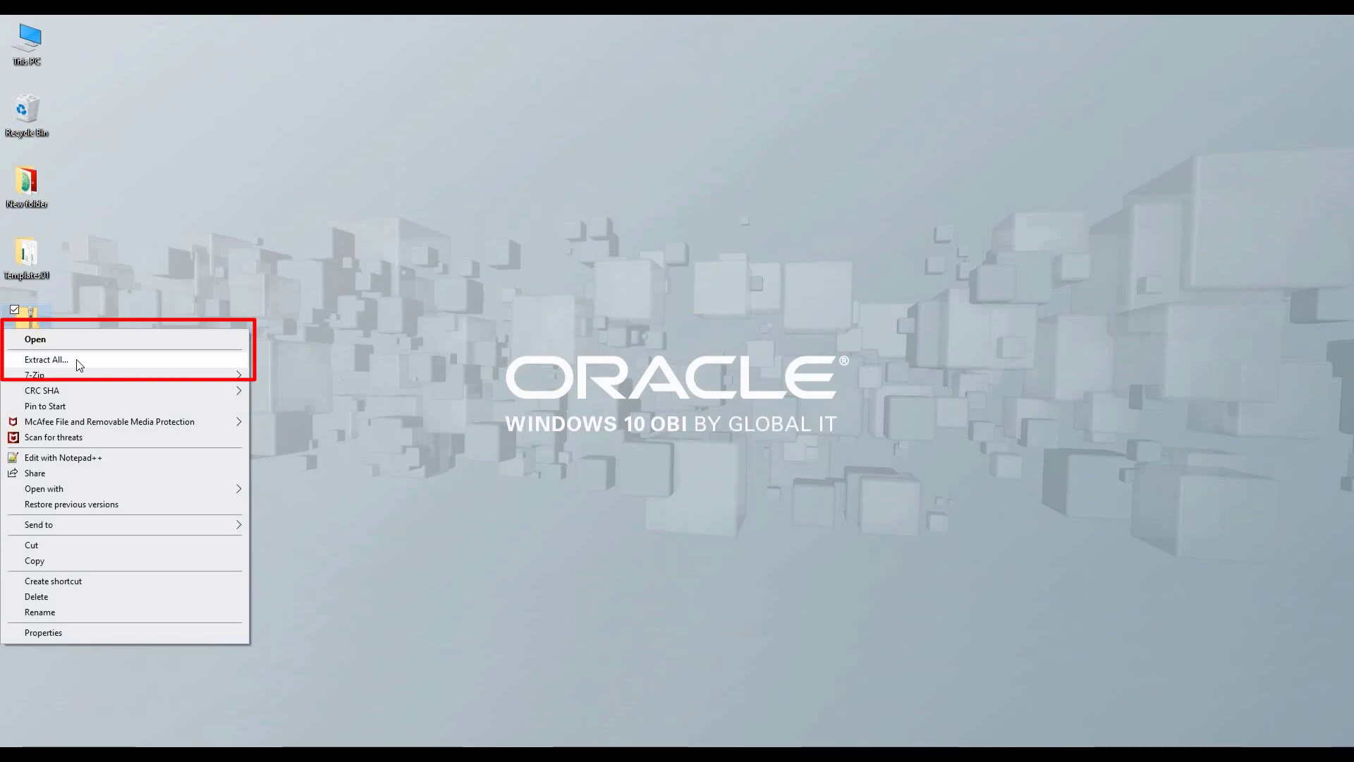
Extract Templates.zip into a Desktop Templates folder and select Readme.txt there
click(80, 359)
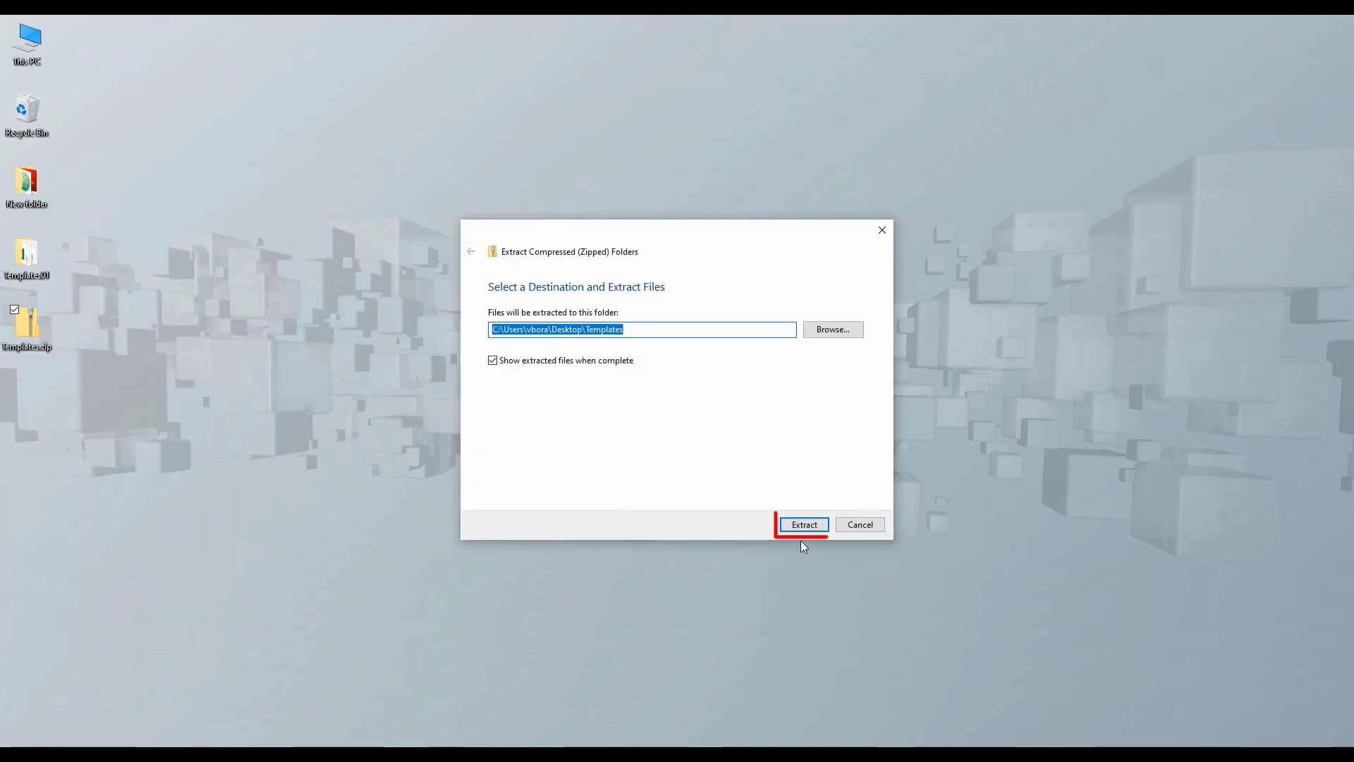
click(801, 523)
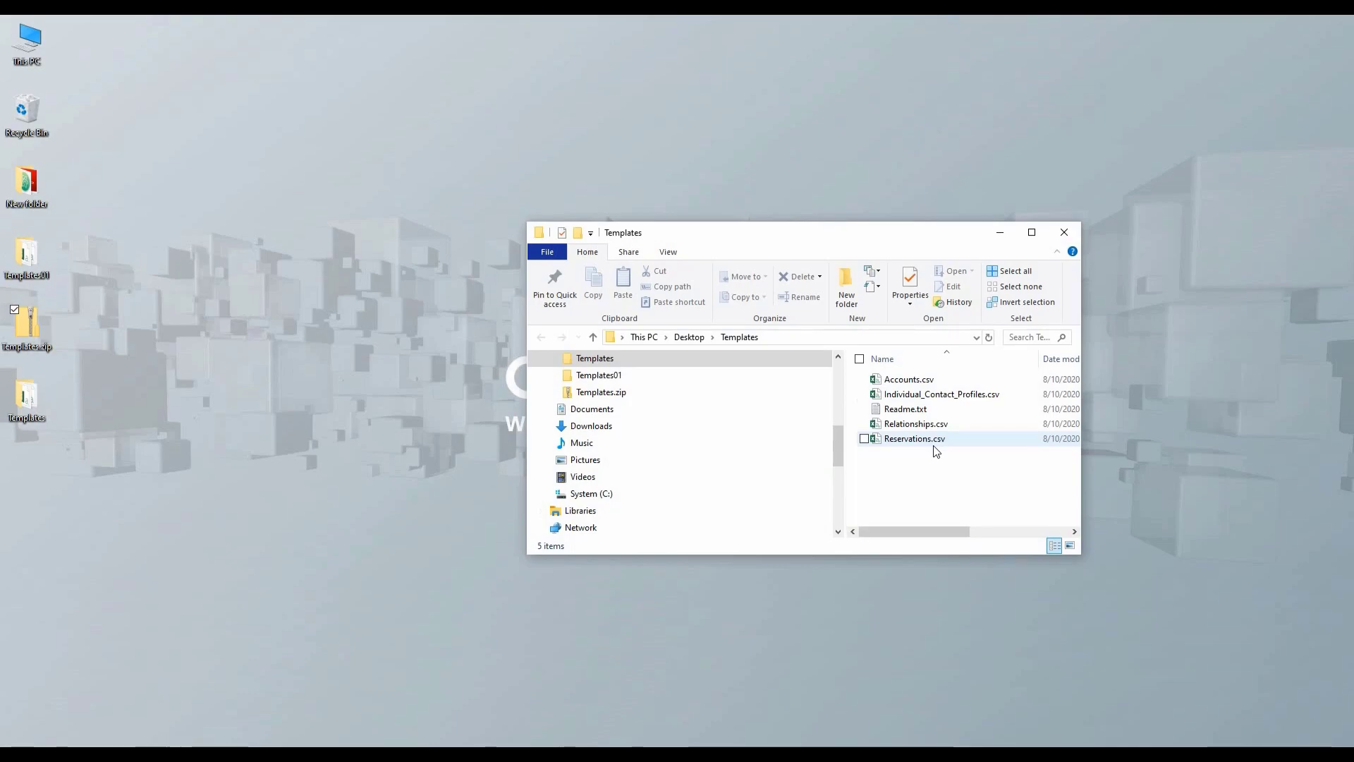
click(900, 415)
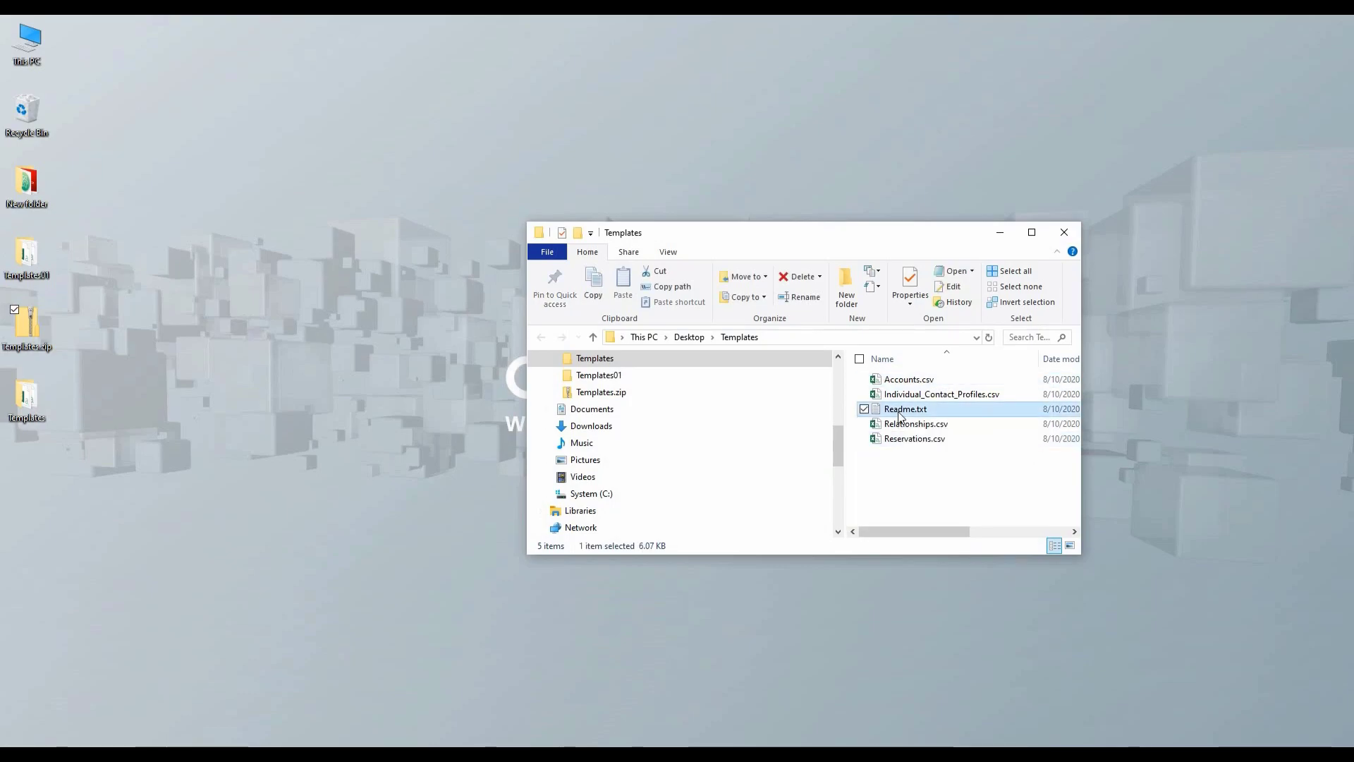
click(899, 414)
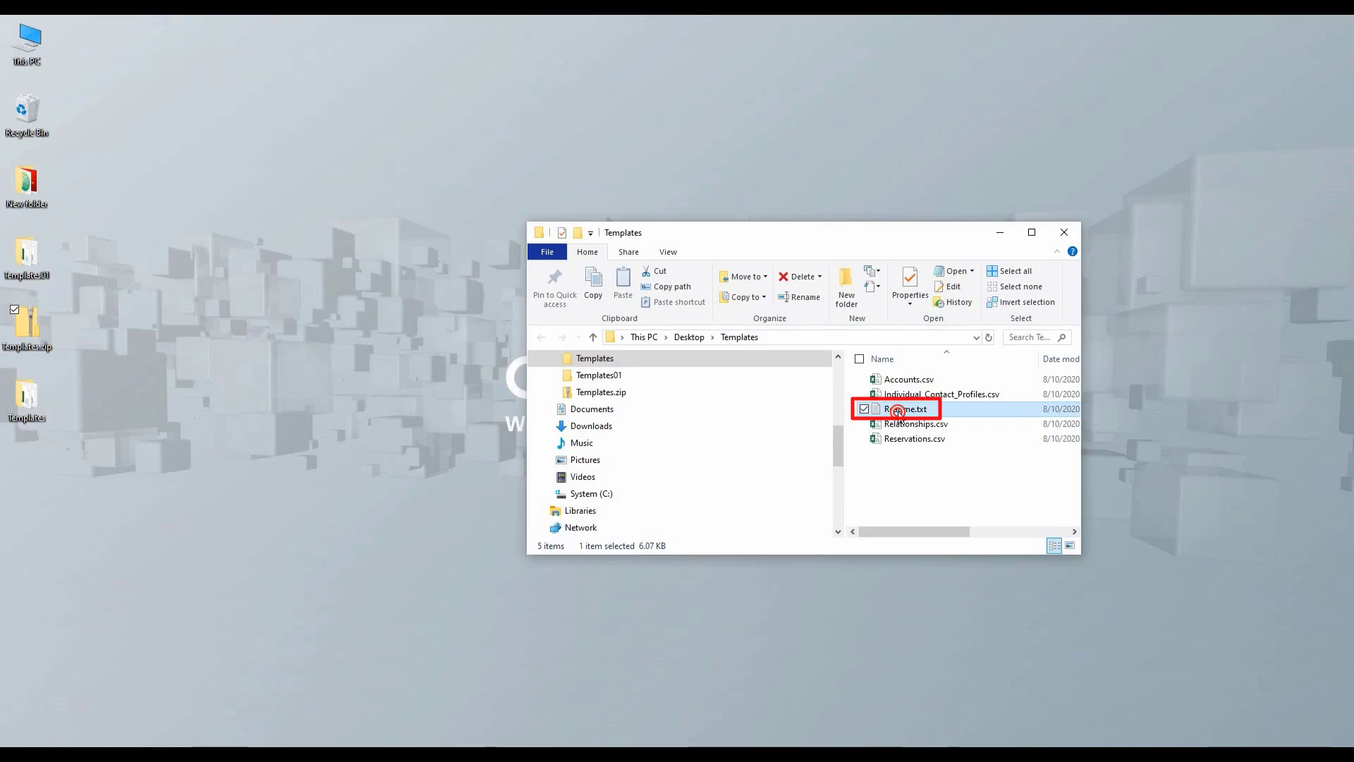
Open Readme.txt in Notepad and read through the CSV import rules and mandatory columns
double_click(899, 410)
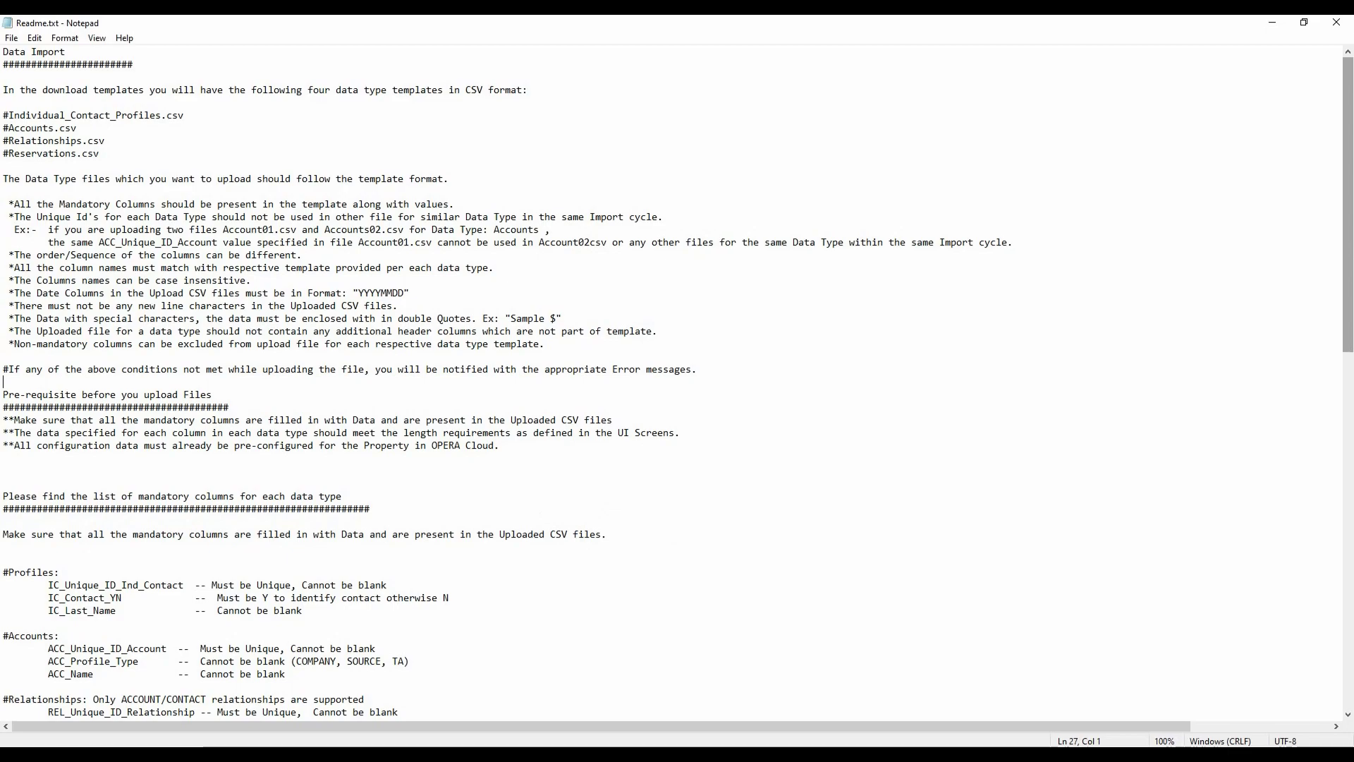
scroll(1172, 378, down, 4)
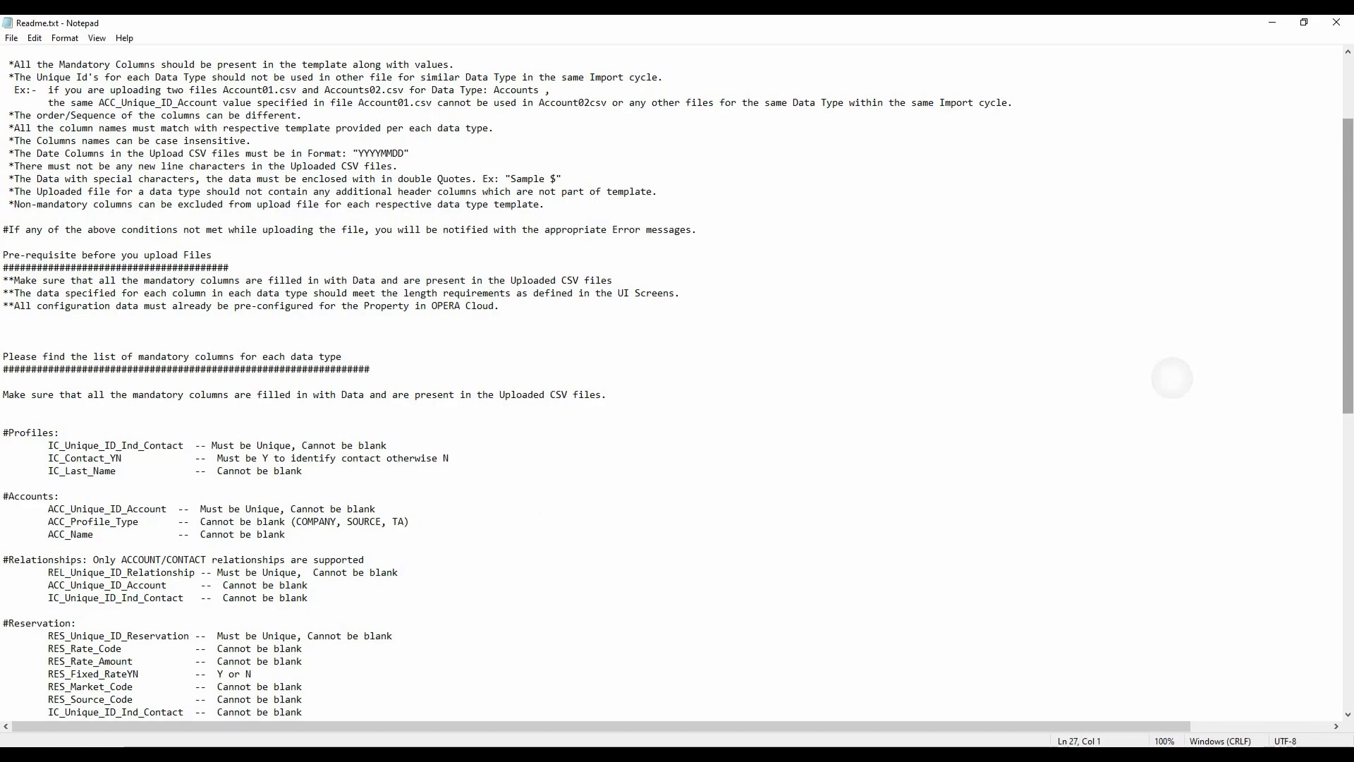
scroll(1172, 378, down, 3)
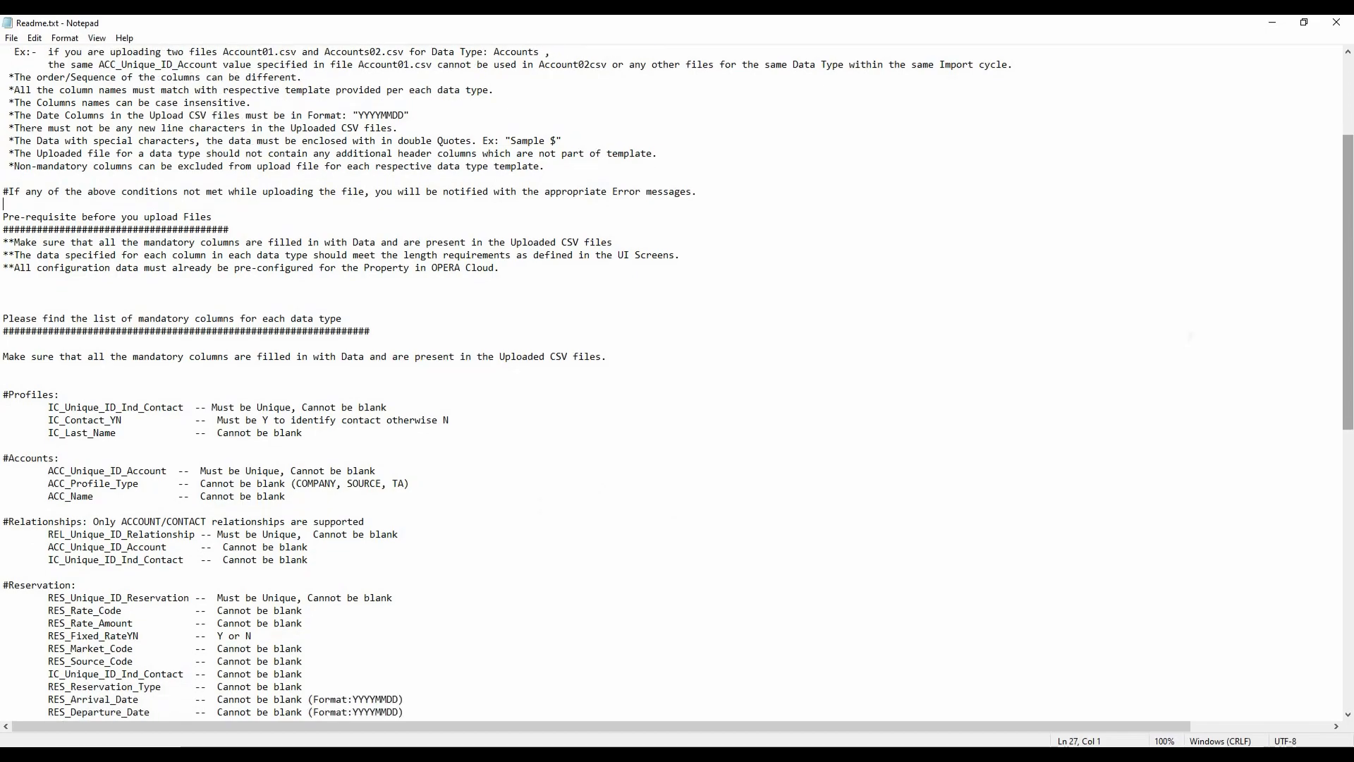
scroll(678, 381, down, 1)
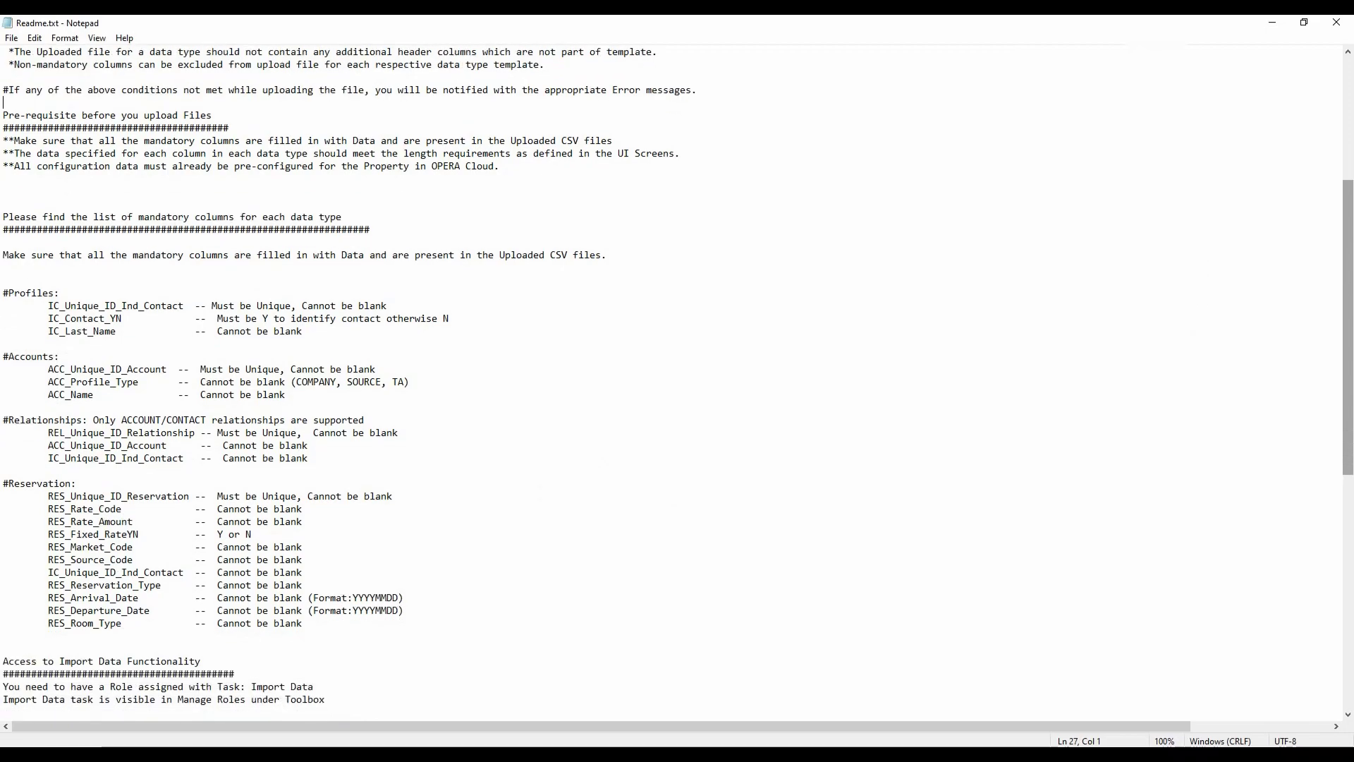
scroll(1210, 290, down, 6)
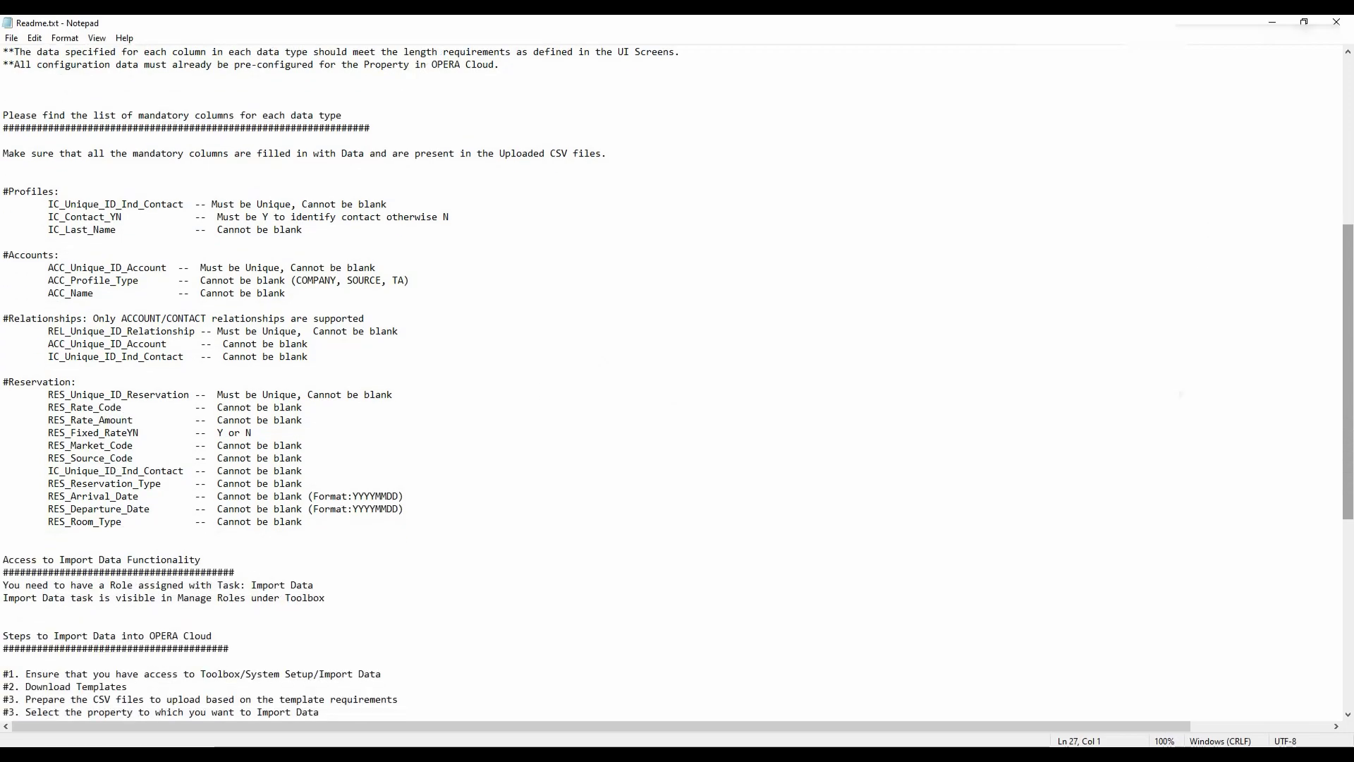
scroll(677, 381, down, 1)
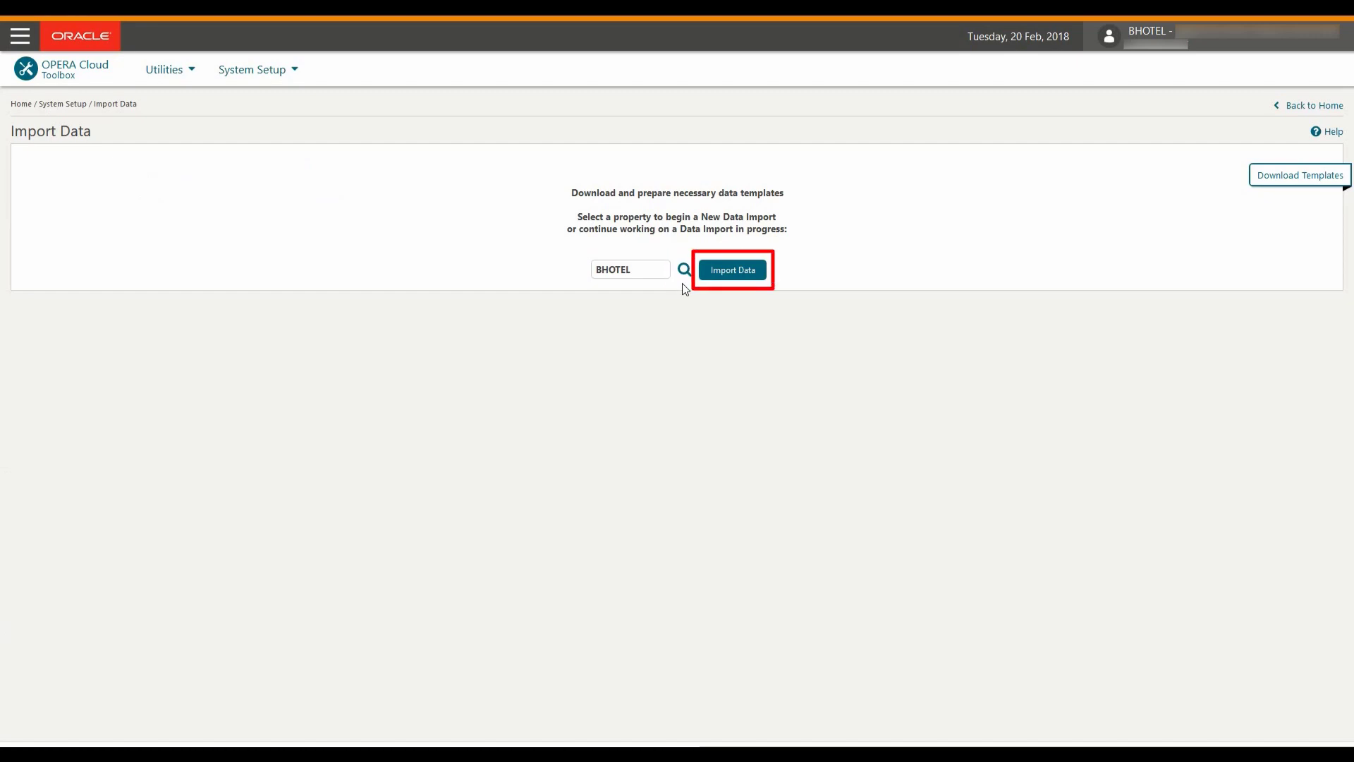
Start a BHOTEL import with one Accounts, Profiles and Relationships file and three Reservations files
click(732, 270)
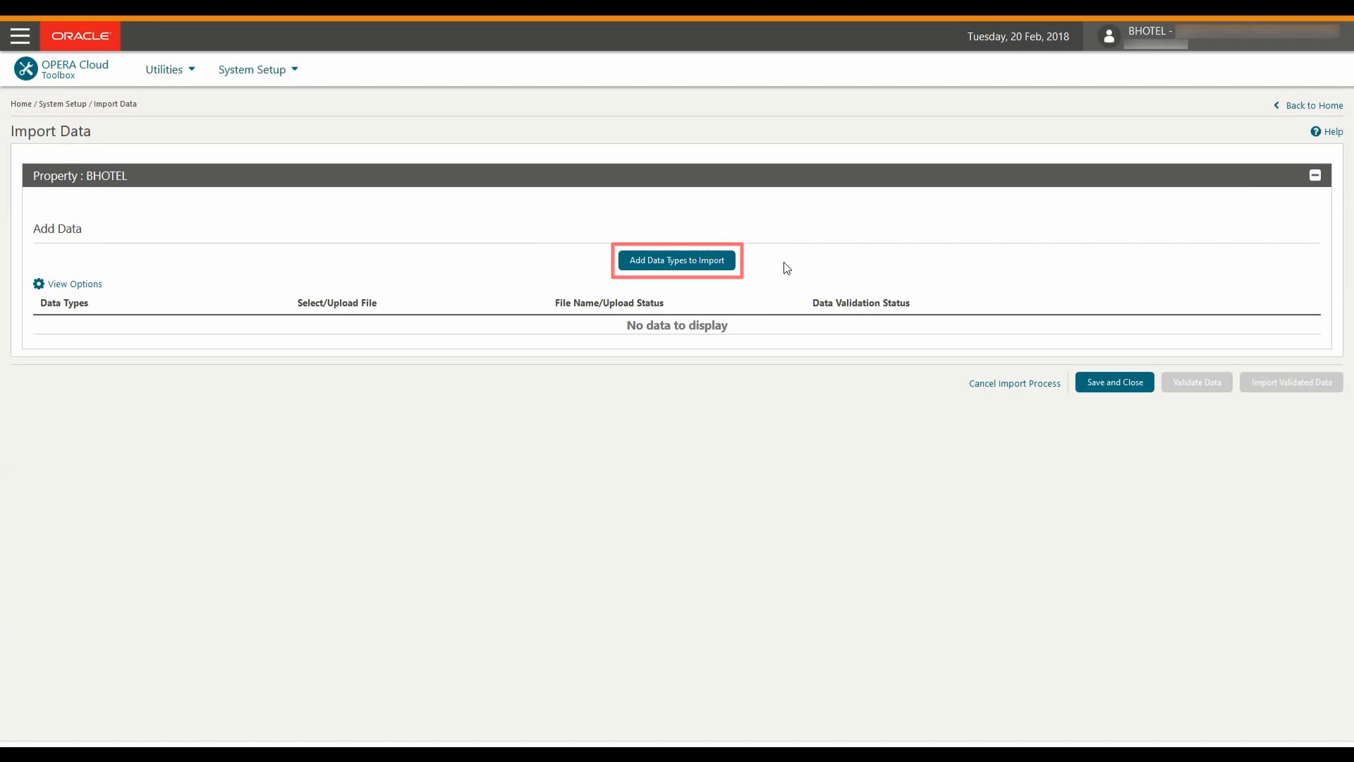
click(677, 261)
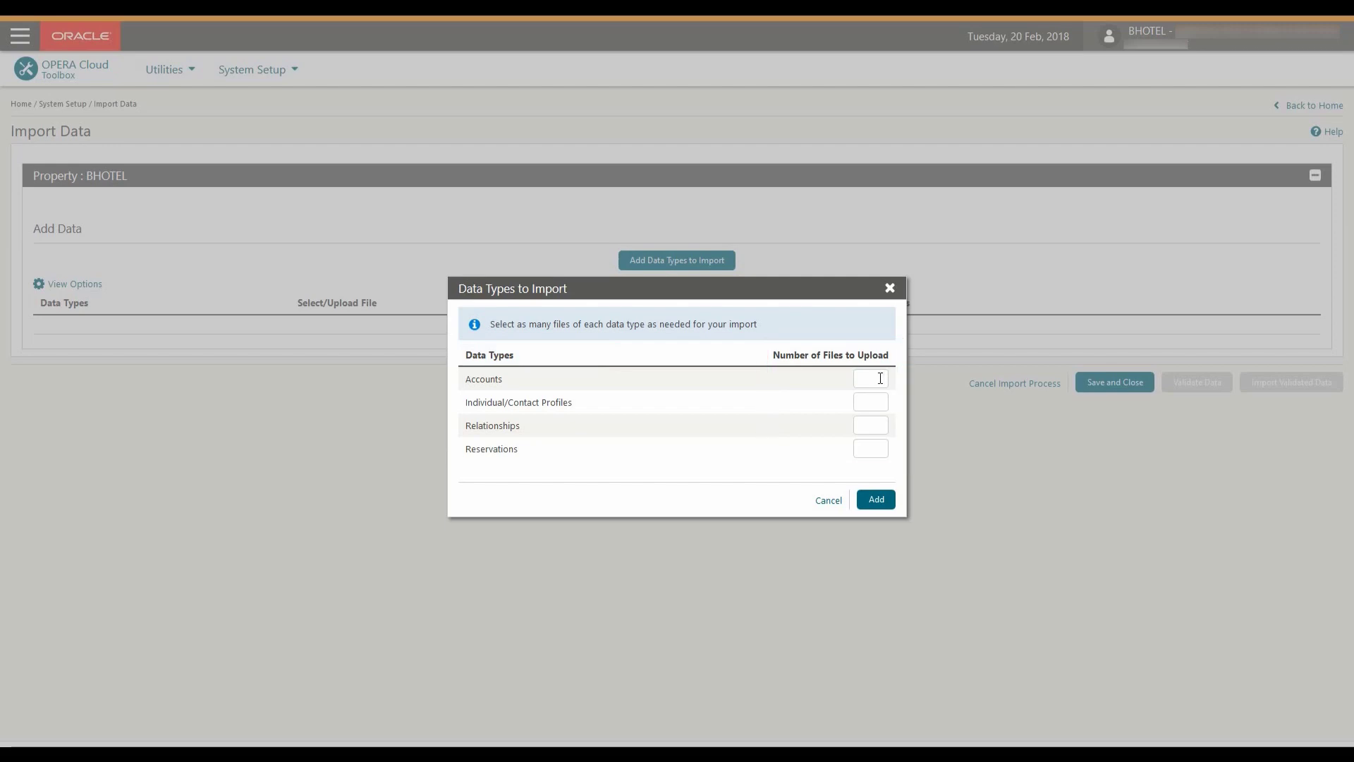
click(881, 379)
text(11)
click(863, 431)
text(1)
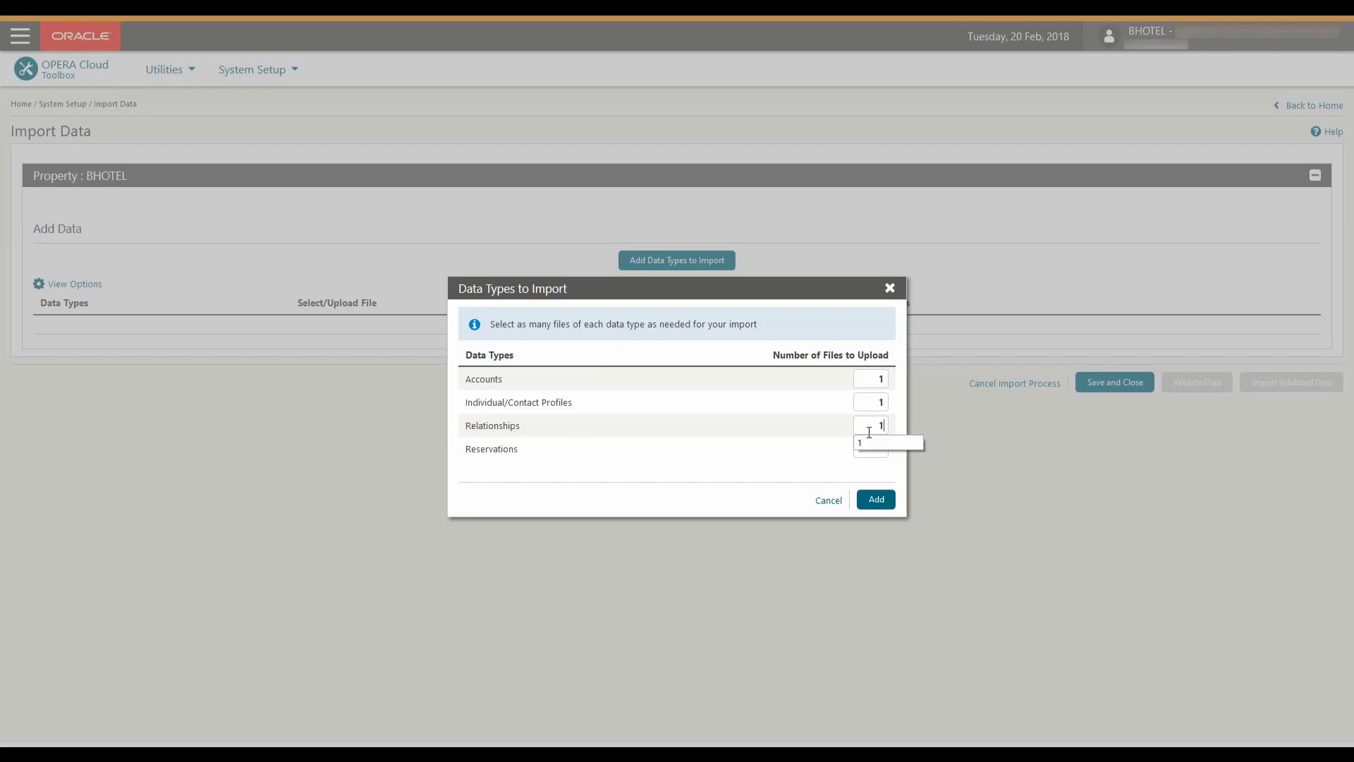
click(764, 449)
click(877, 501)
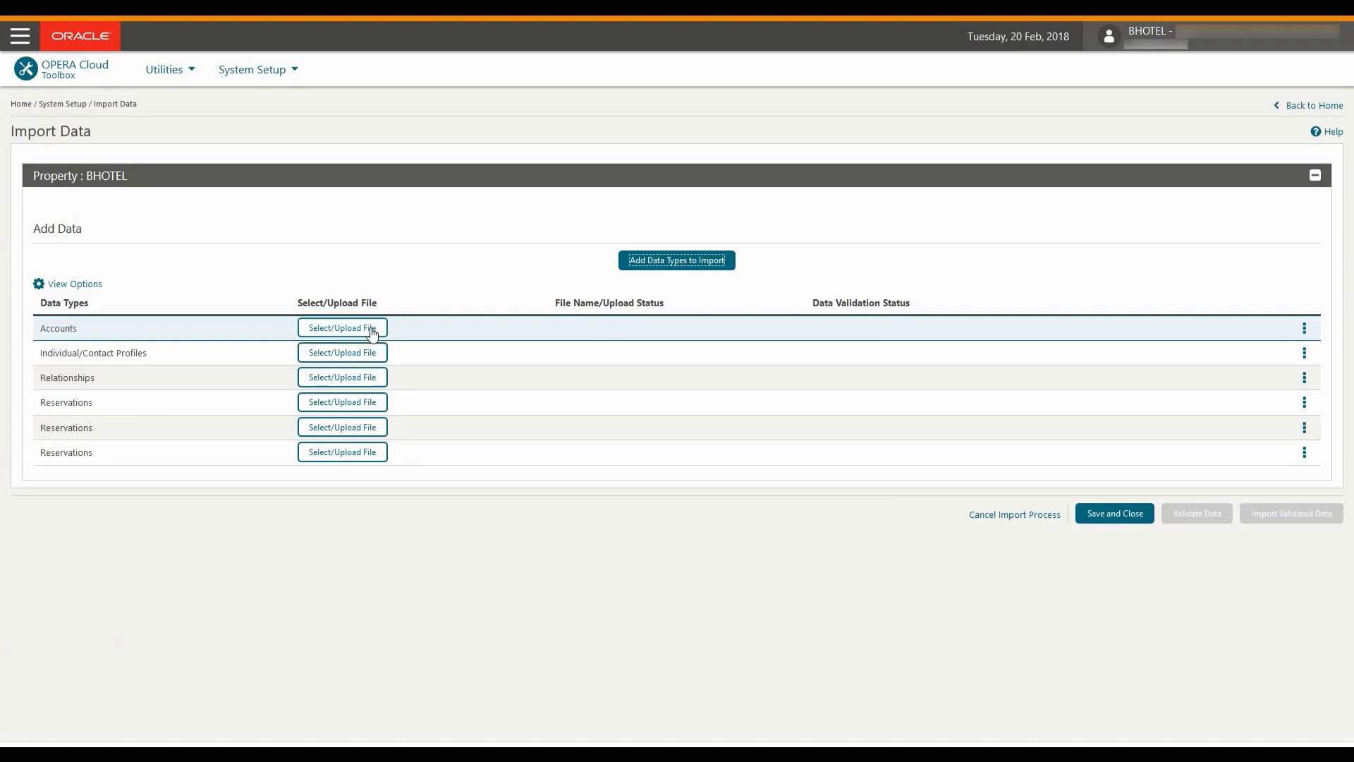
Upload Accounts_01.csv from the Templates folder to the Accounts row
click(373, 333)
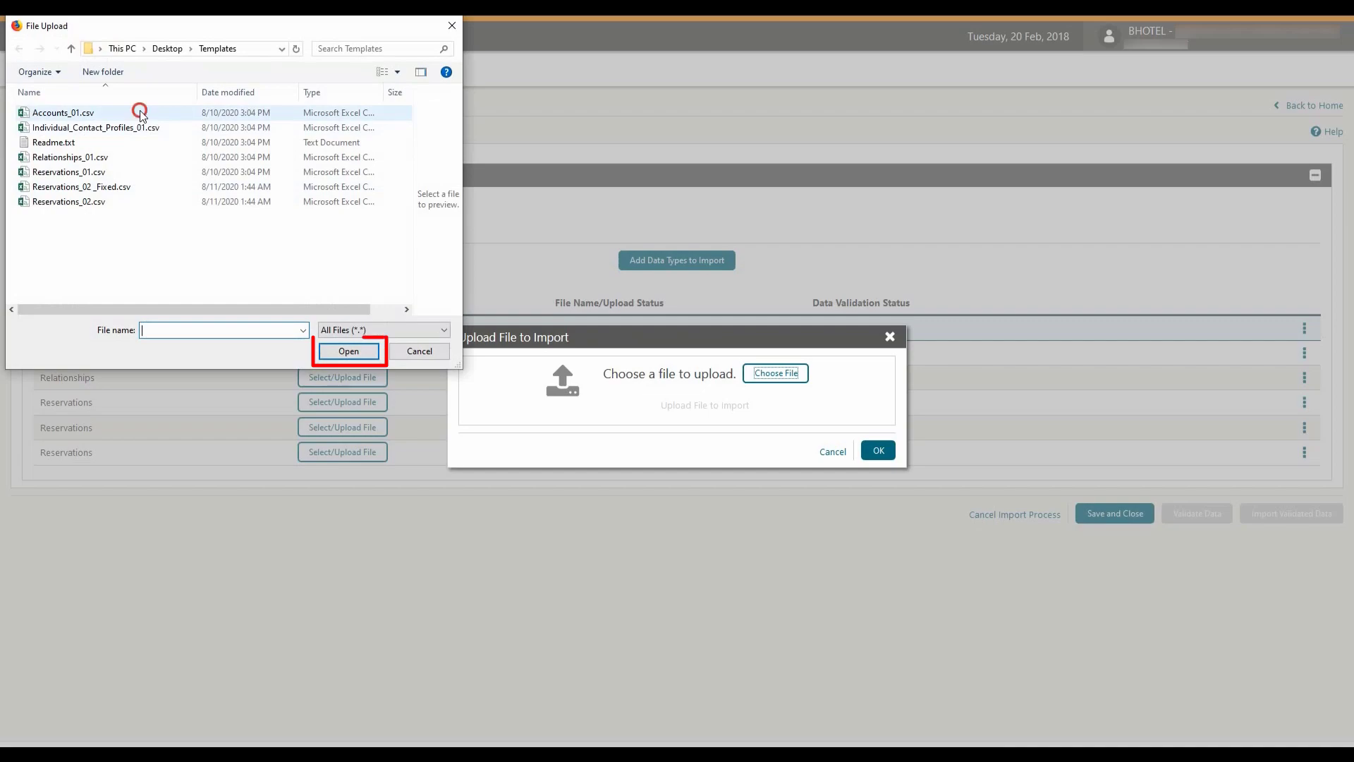
click(139, 113)
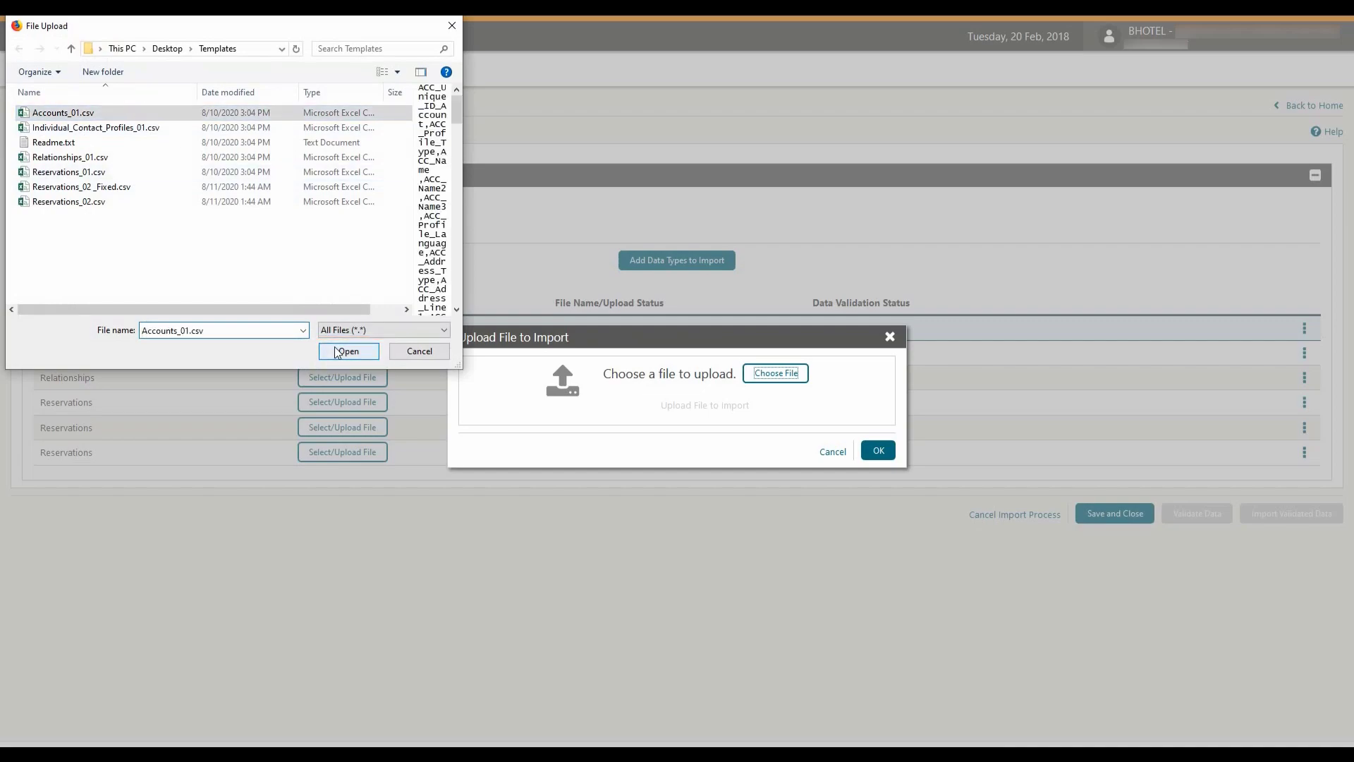
click(337, 353)
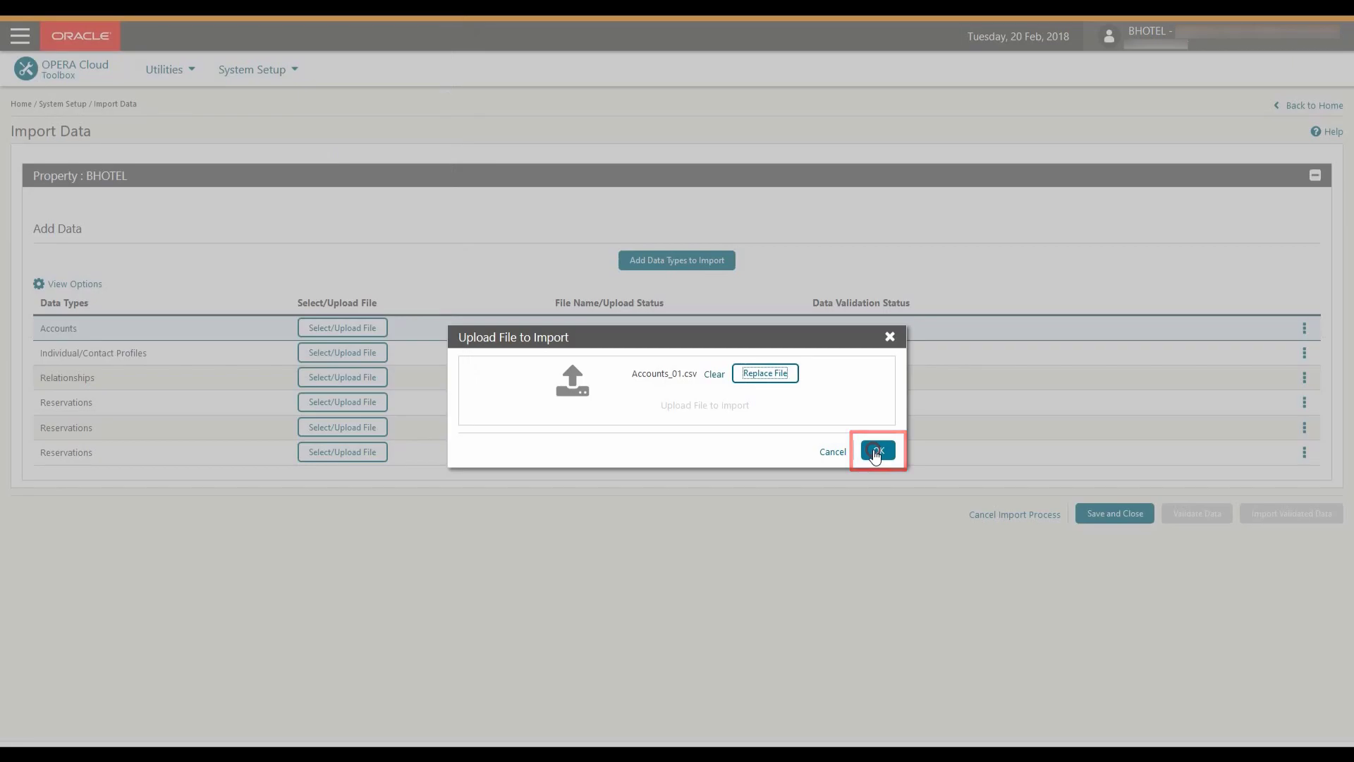
click(875, 452)
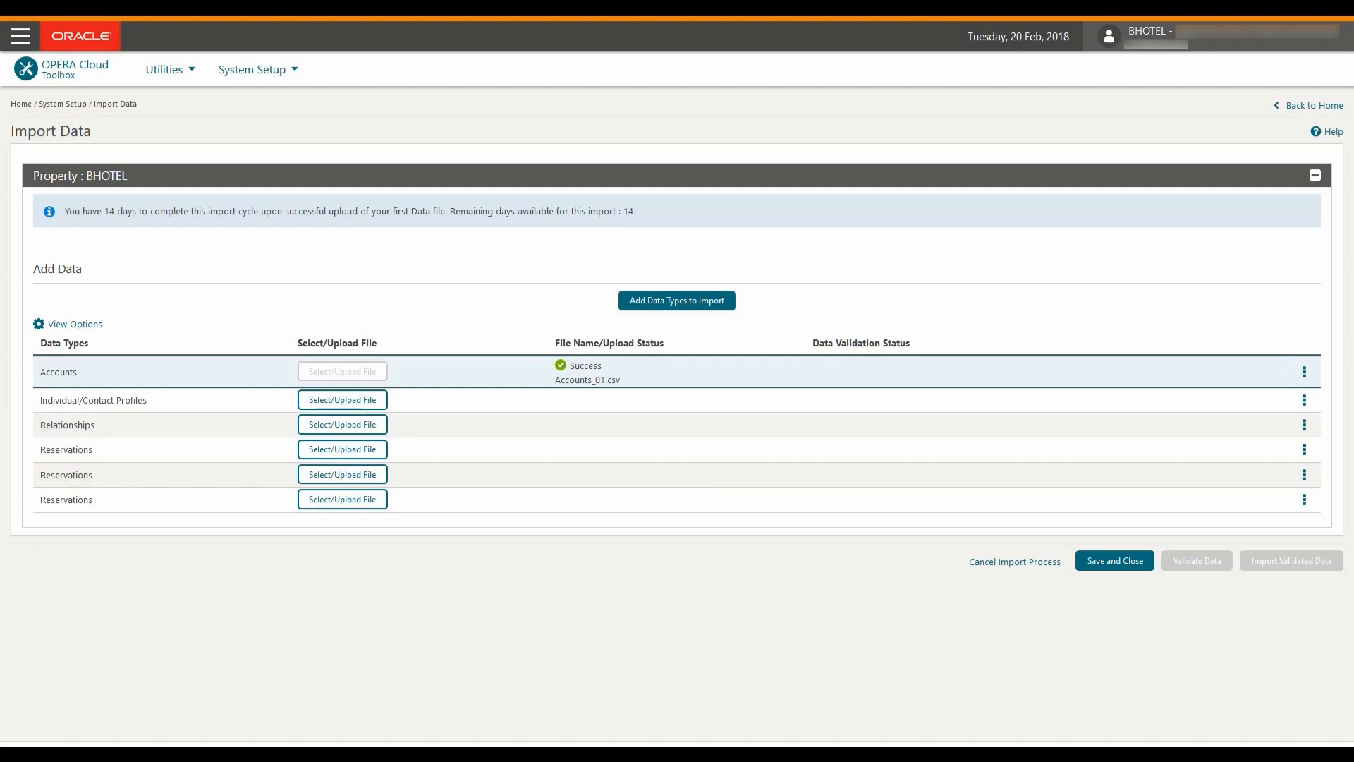
click(1305, 501)
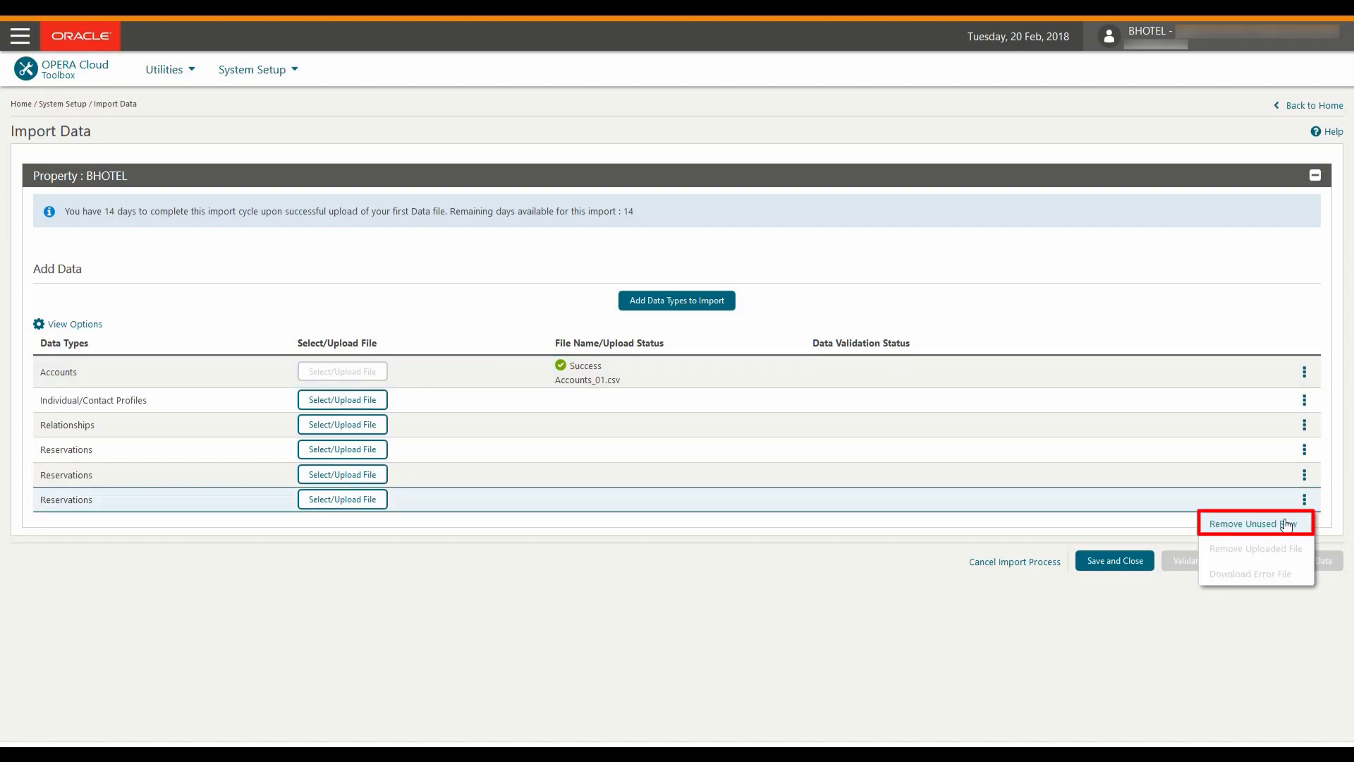
Remove the unused last Reservations row and upload Relationships_01.csv for the next data type
click(1281, 523)
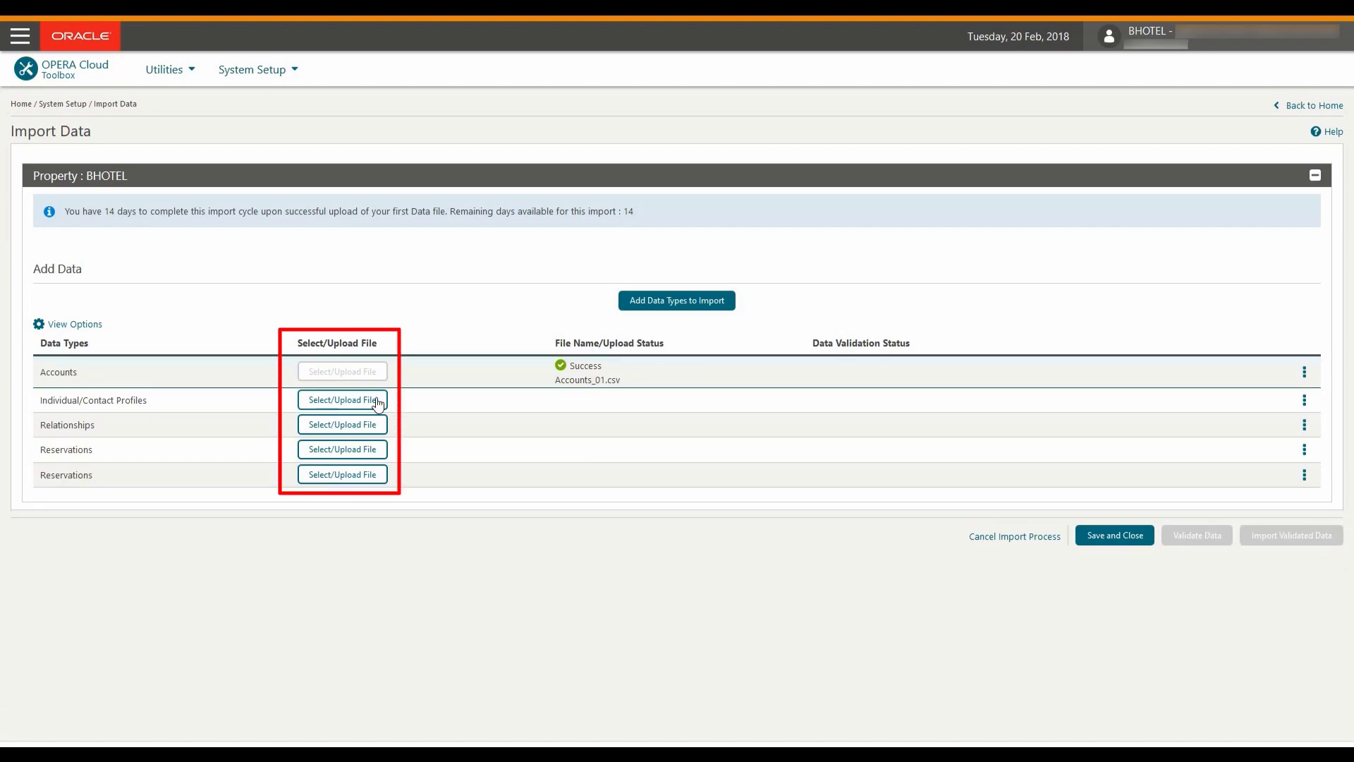
click(376, 401)
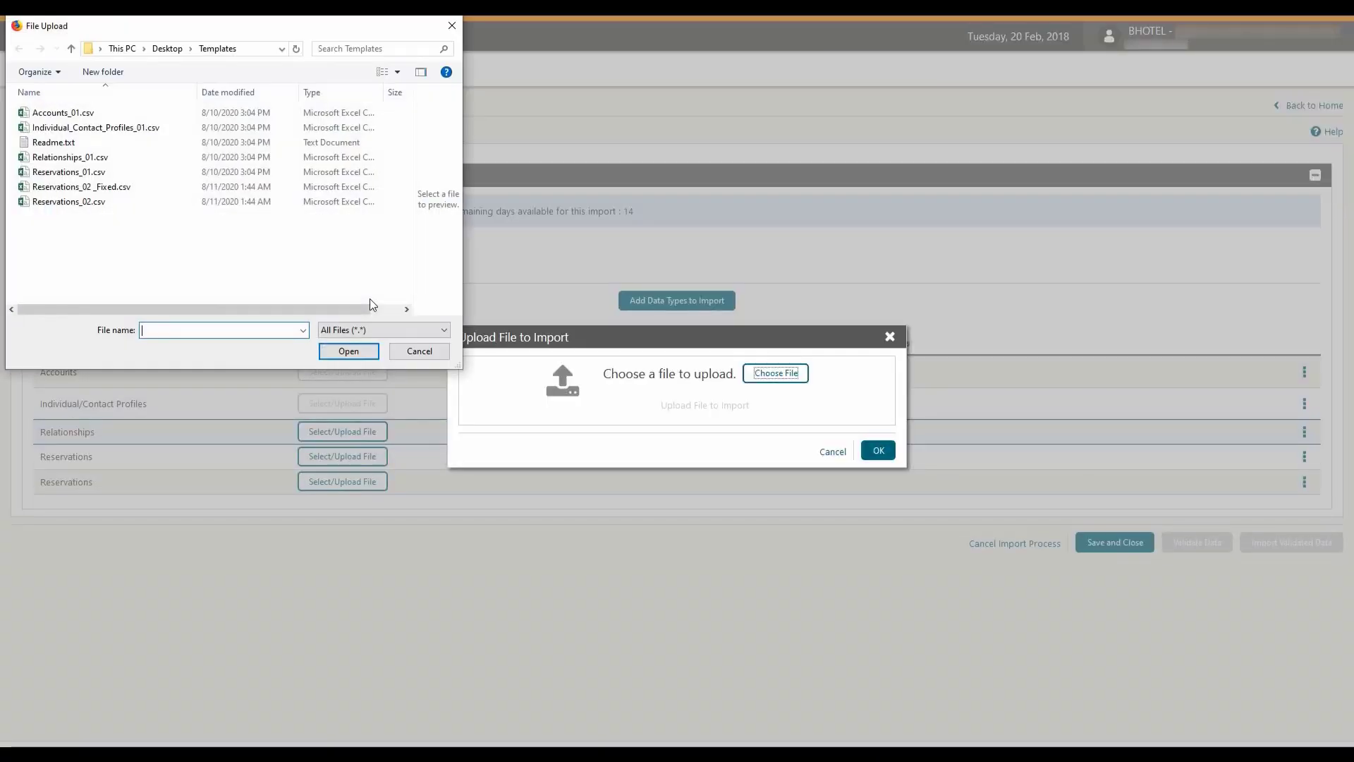
click(72, 158)
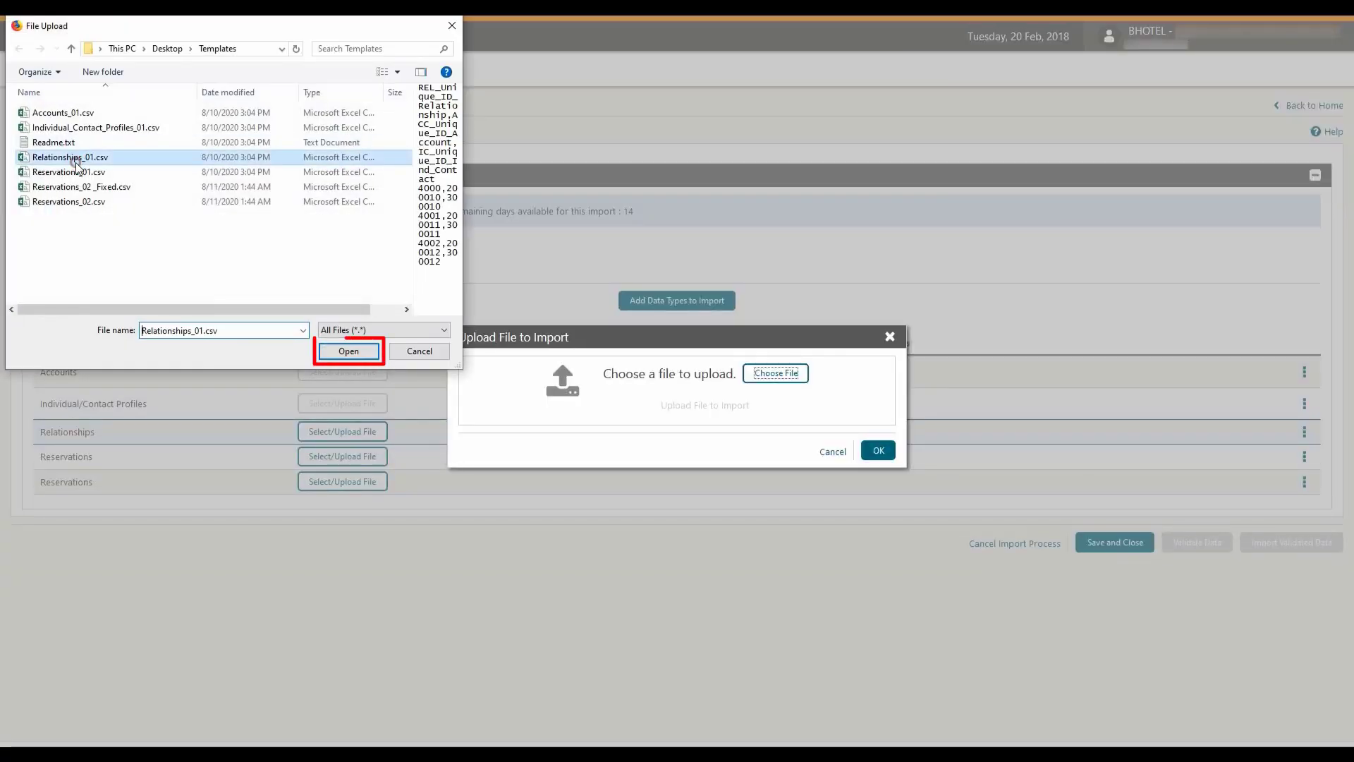
click(370, 355)
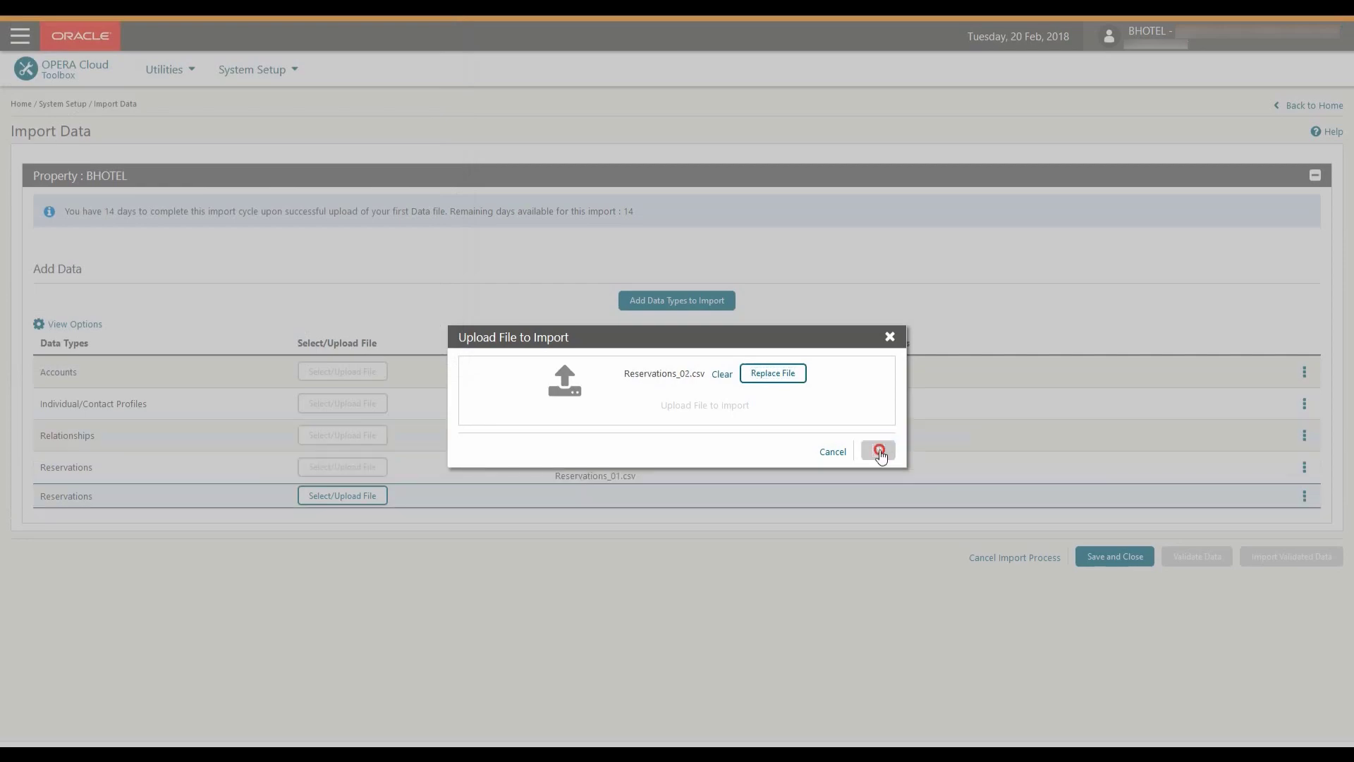
click(878, 451)
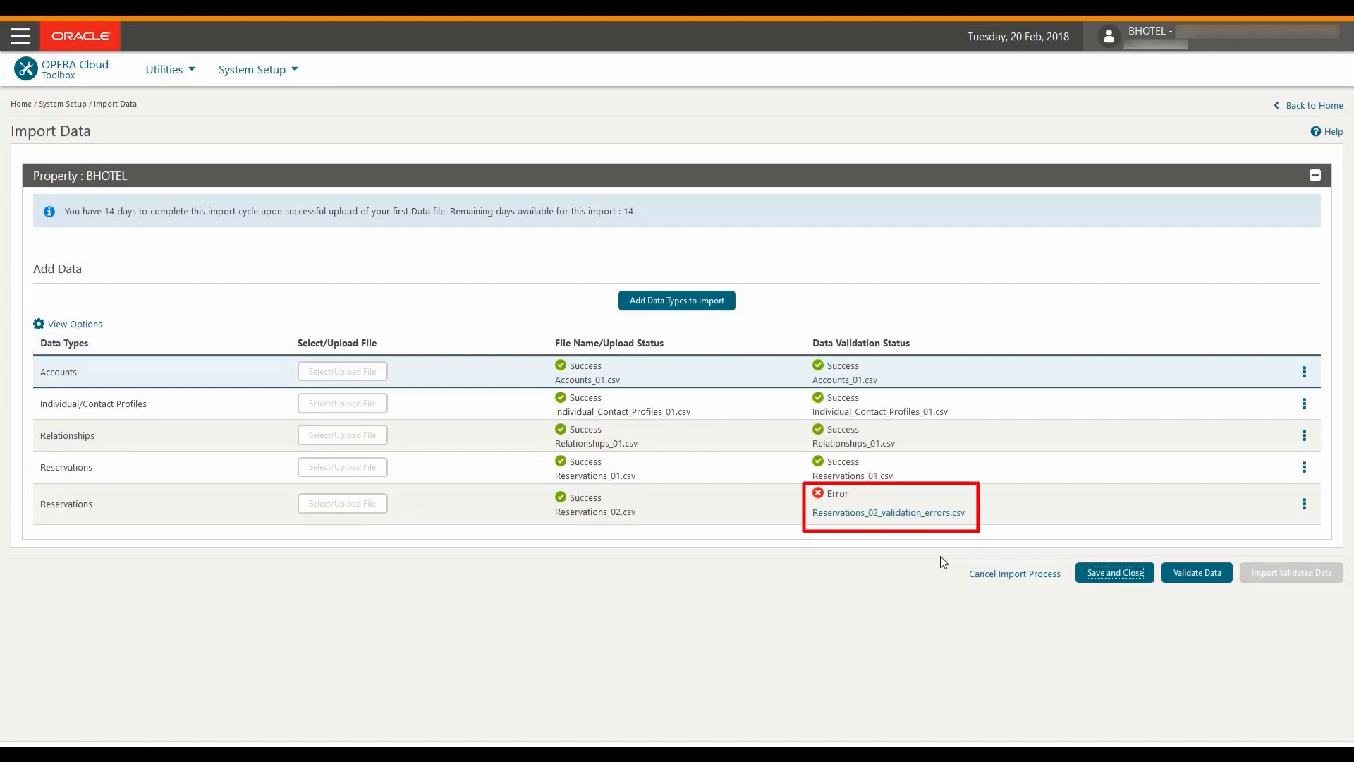
Download and open the validation error file for the failed Reservations_02 row
click(1305, 504)
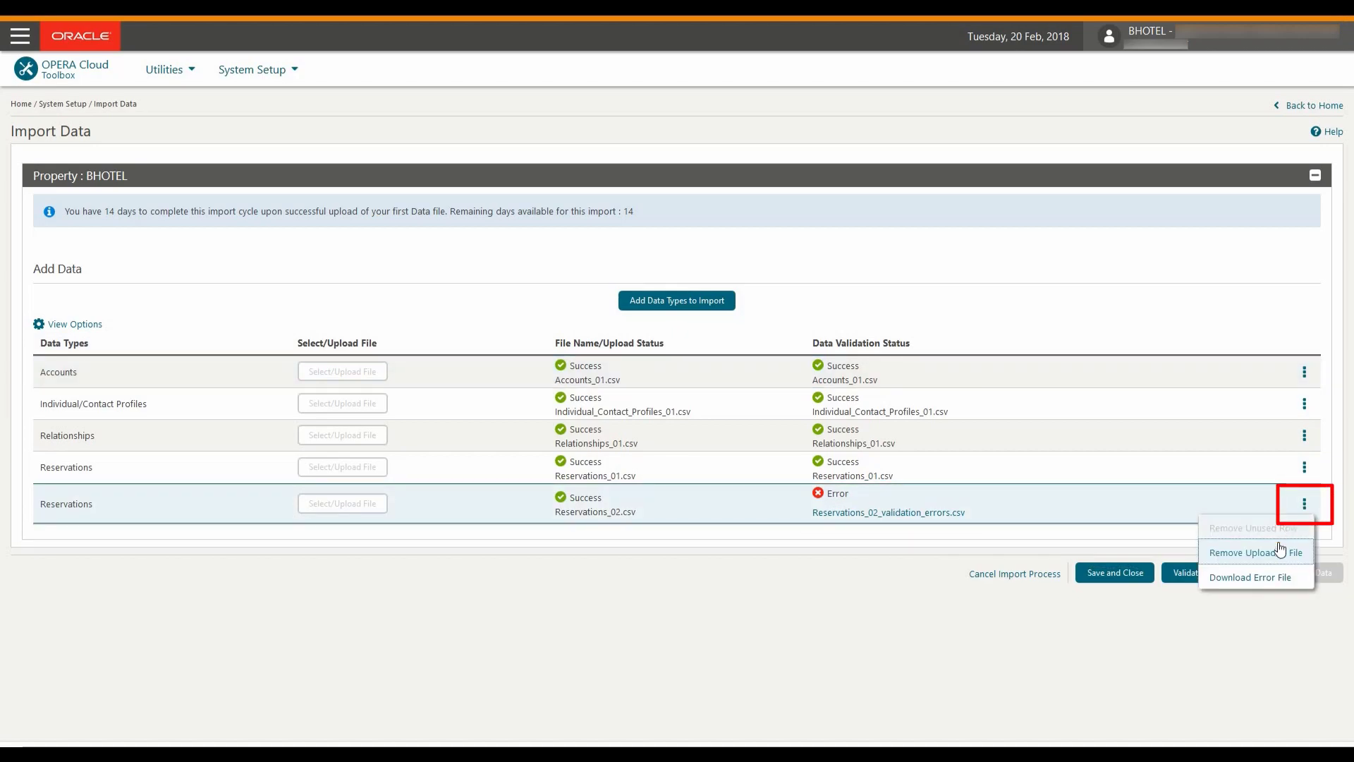
click(1250, 577)
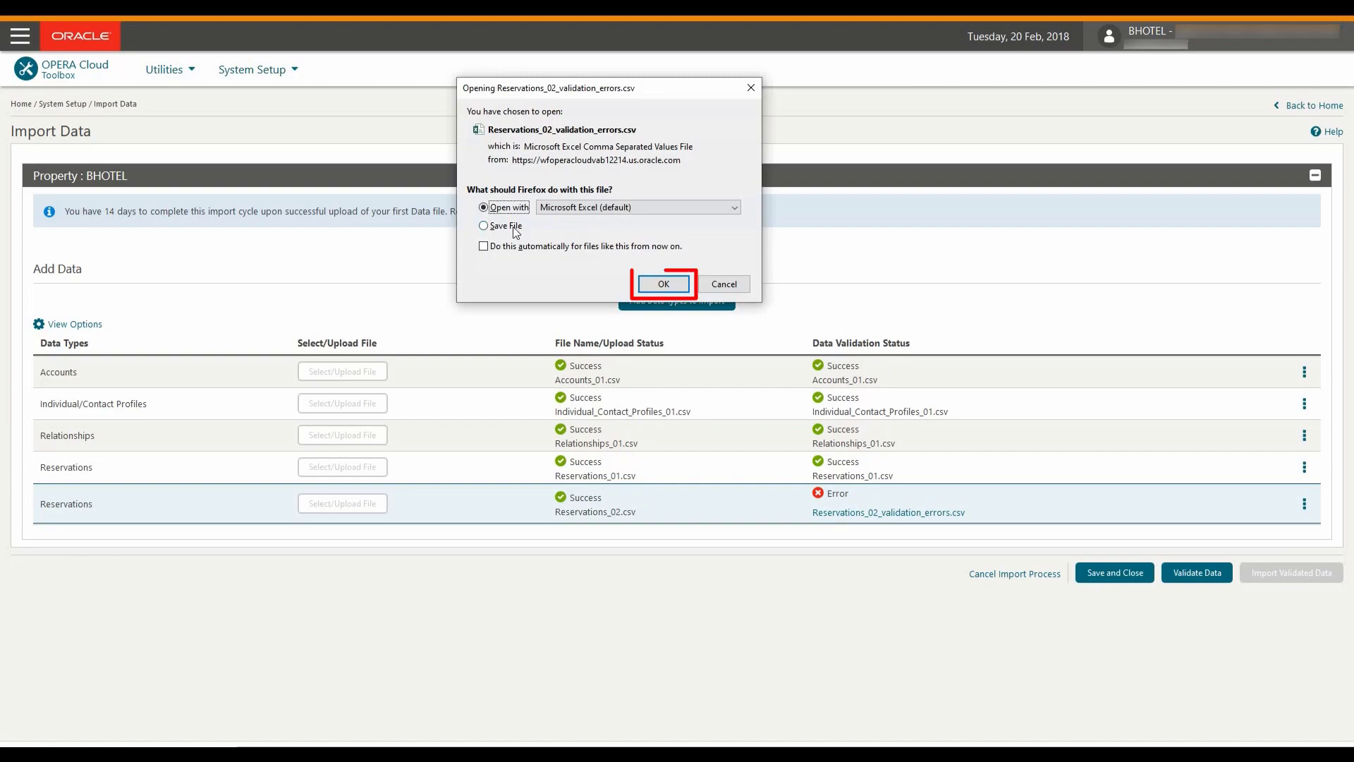
click(654, 285)
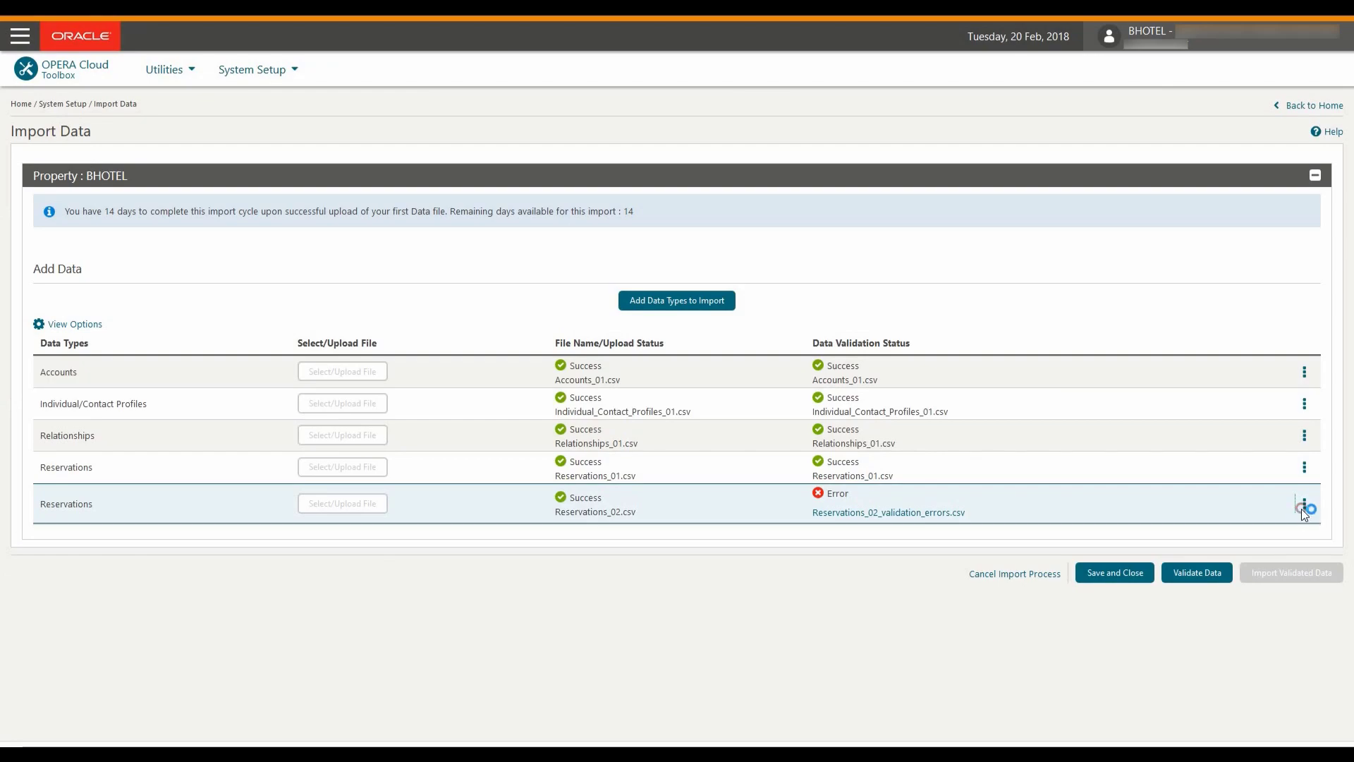
Remove the failed Reservations_02.csv upload and begin uploading a replacement reservations file
click(1304, 506)
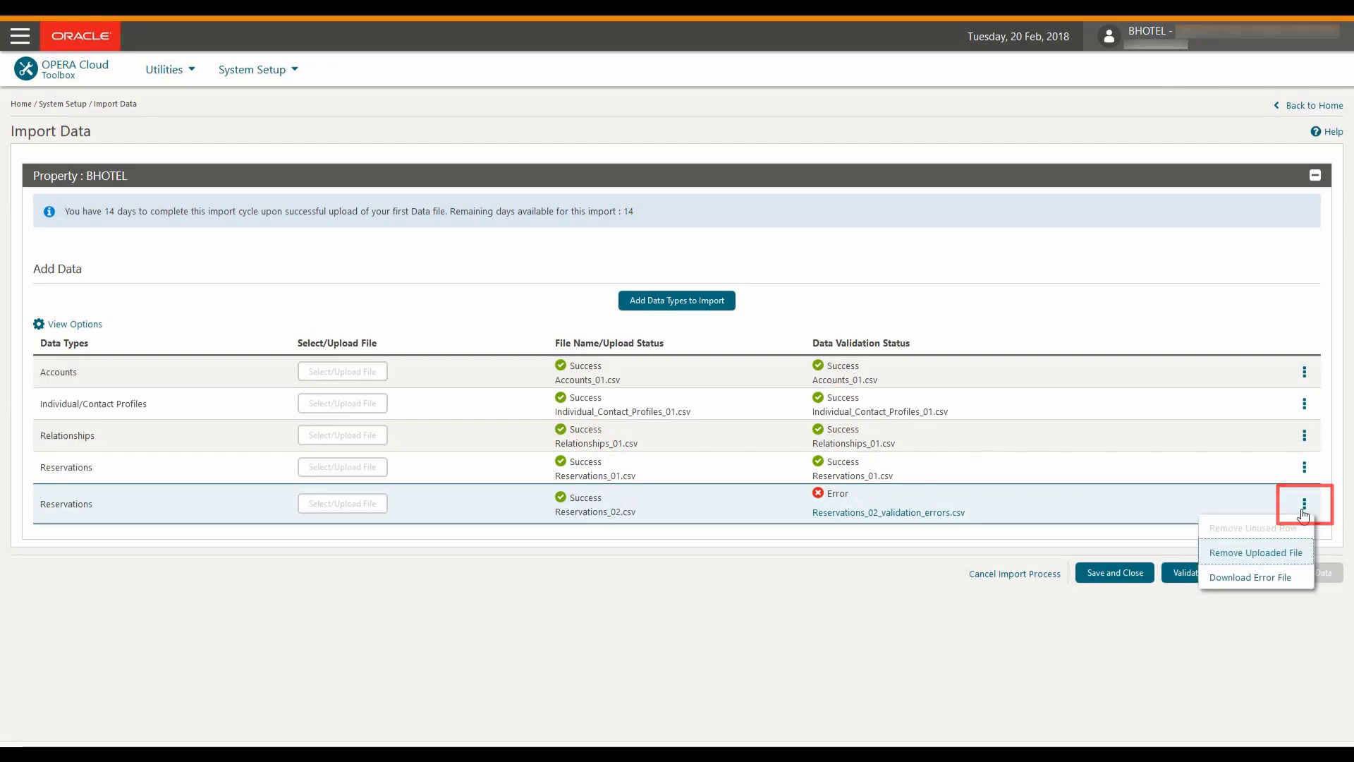
click(1275, 553)
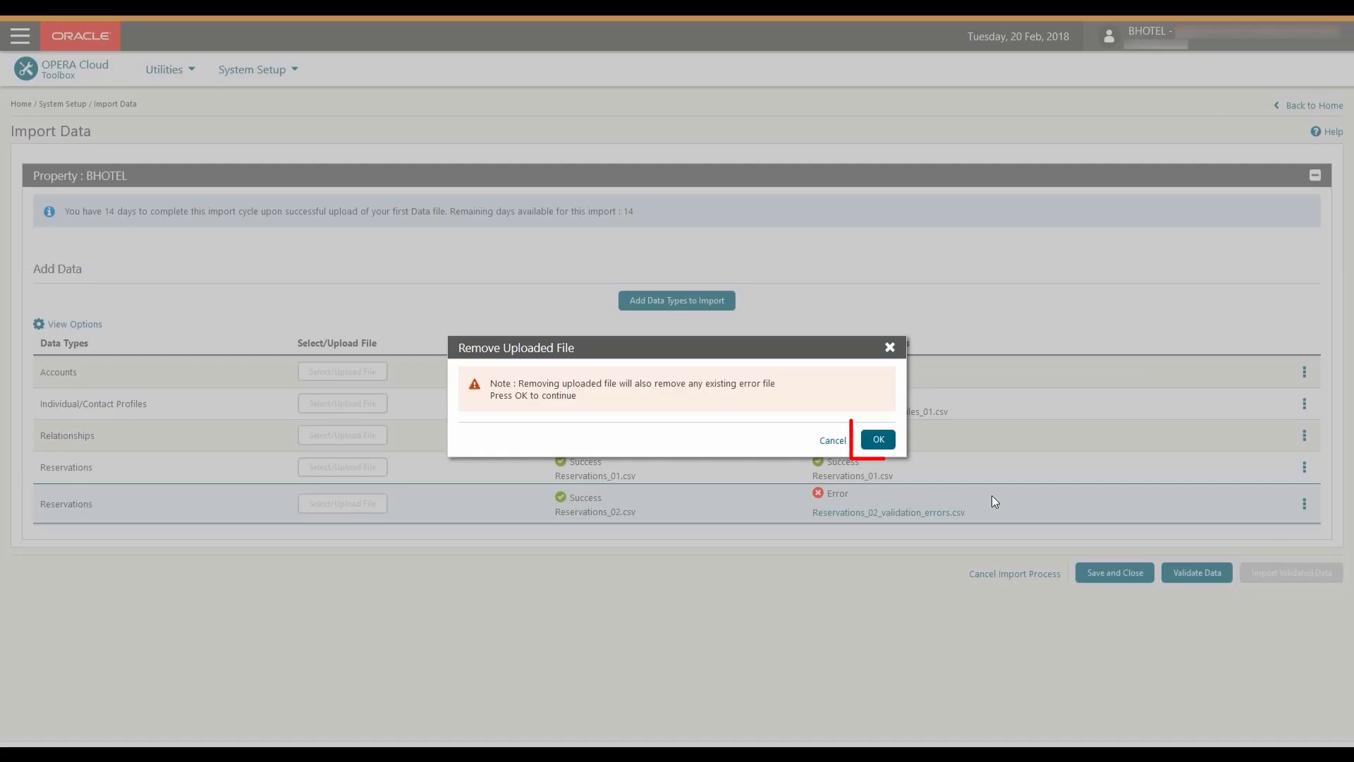
click(878, 440)
click(372, 496)
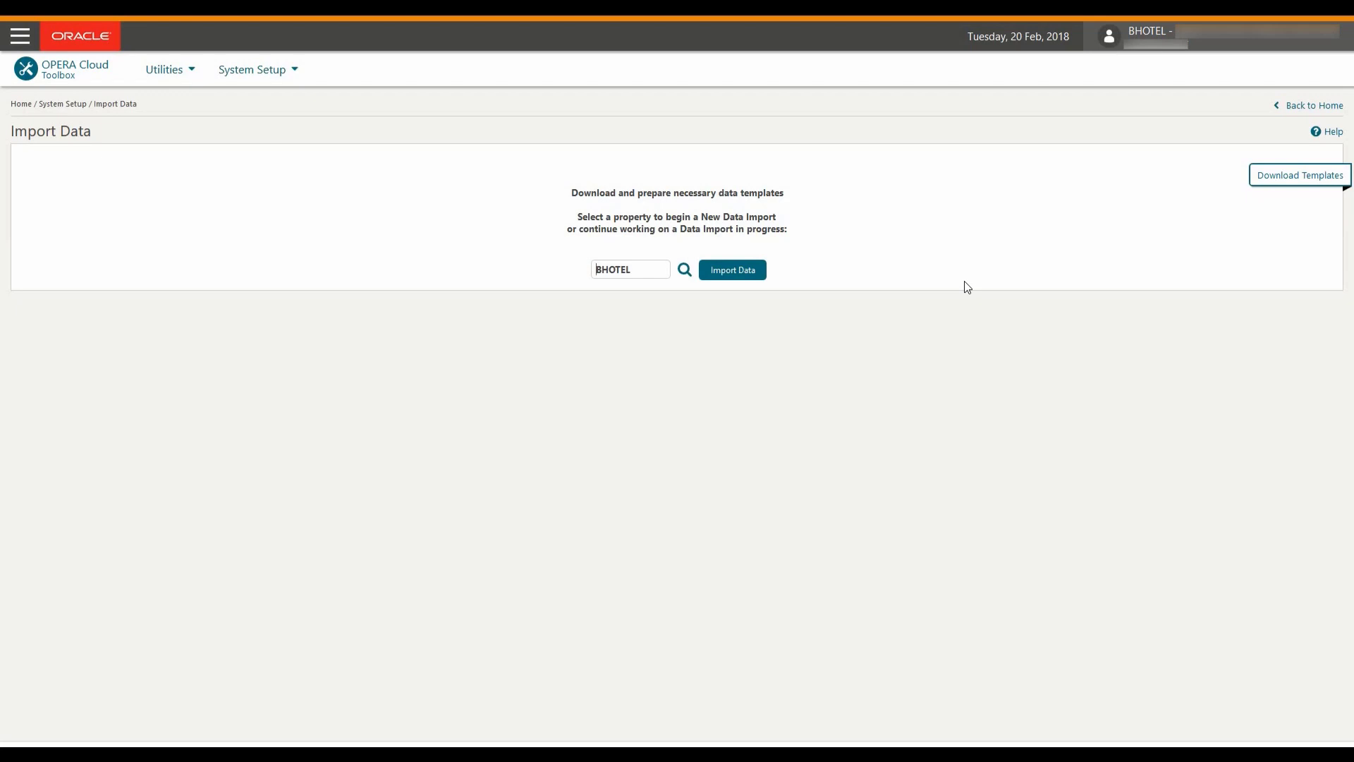
Go to Miscellaneous > Changes Log from the OPERA Cloud home dashboard
click(20, 42)
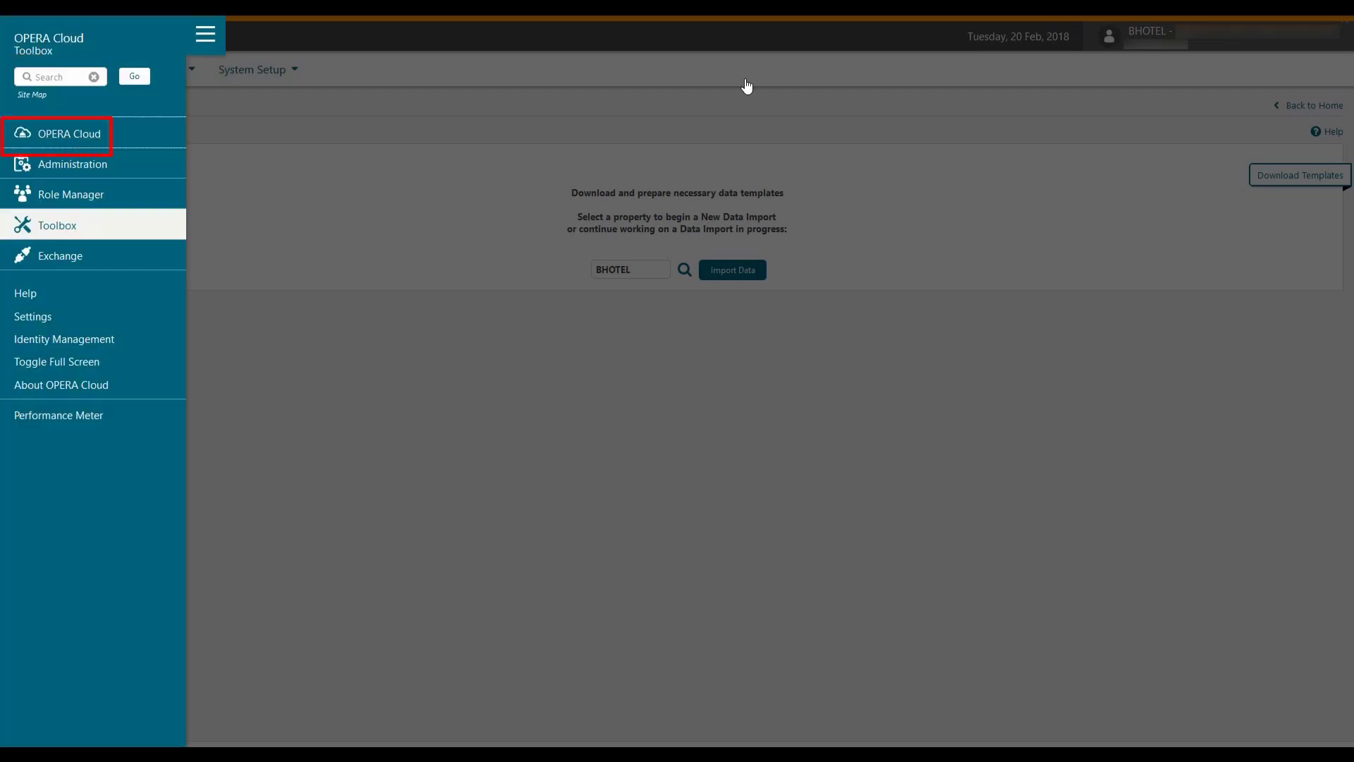
click(76, 137)
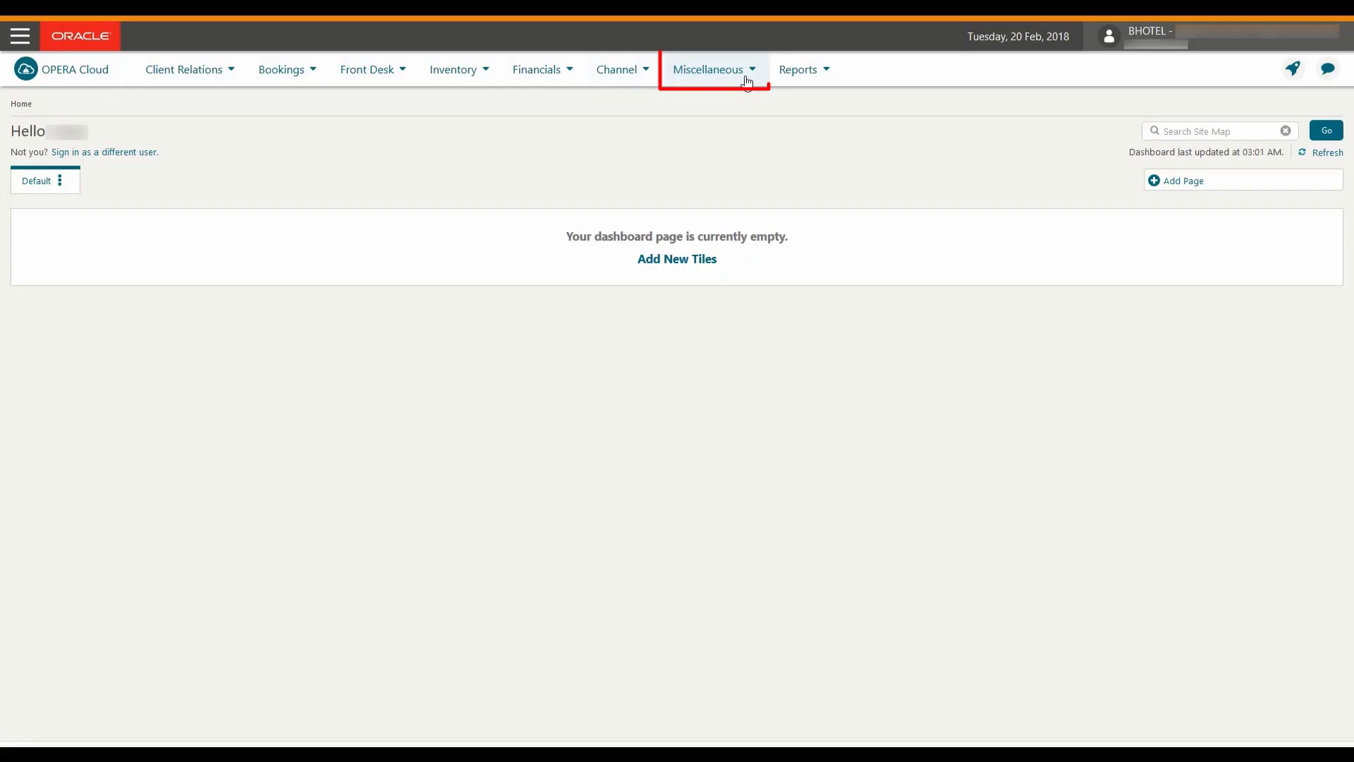
click(747, 82)
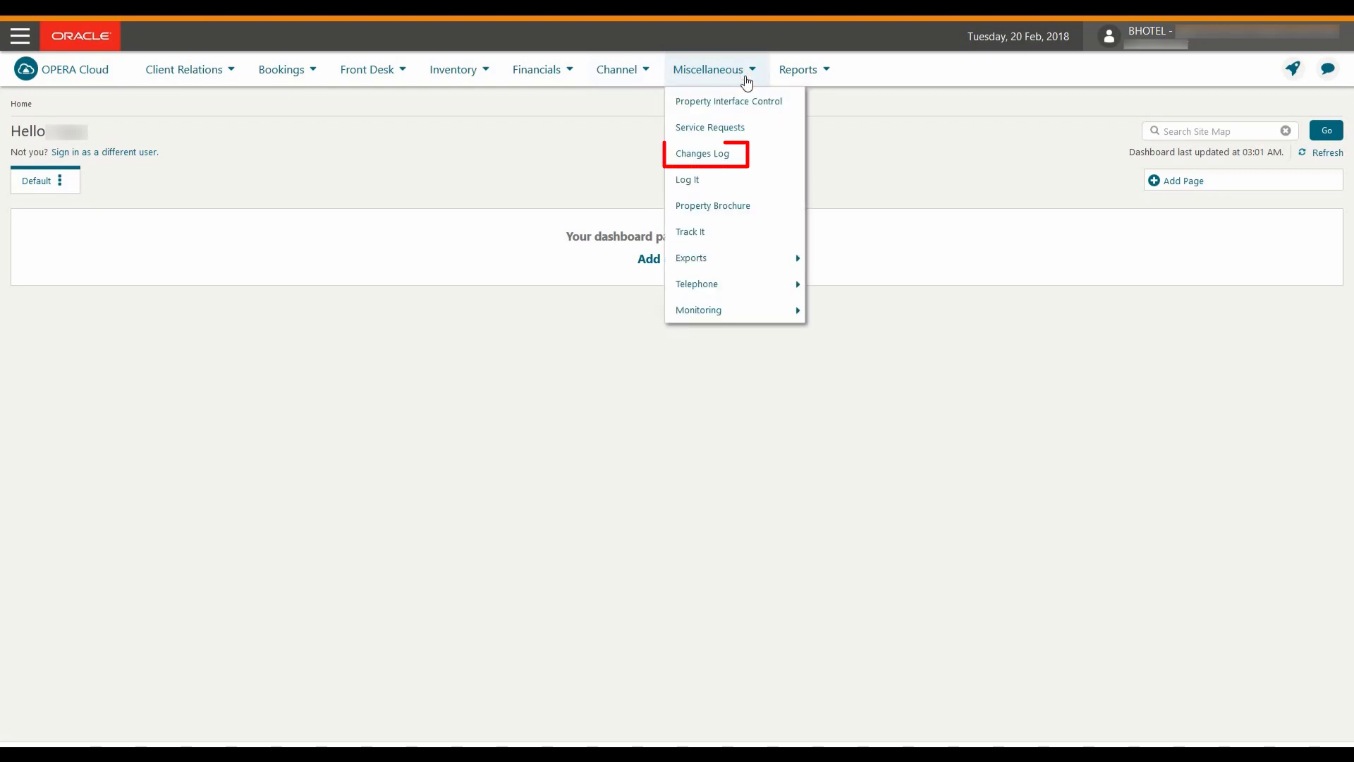
click(719, 153)
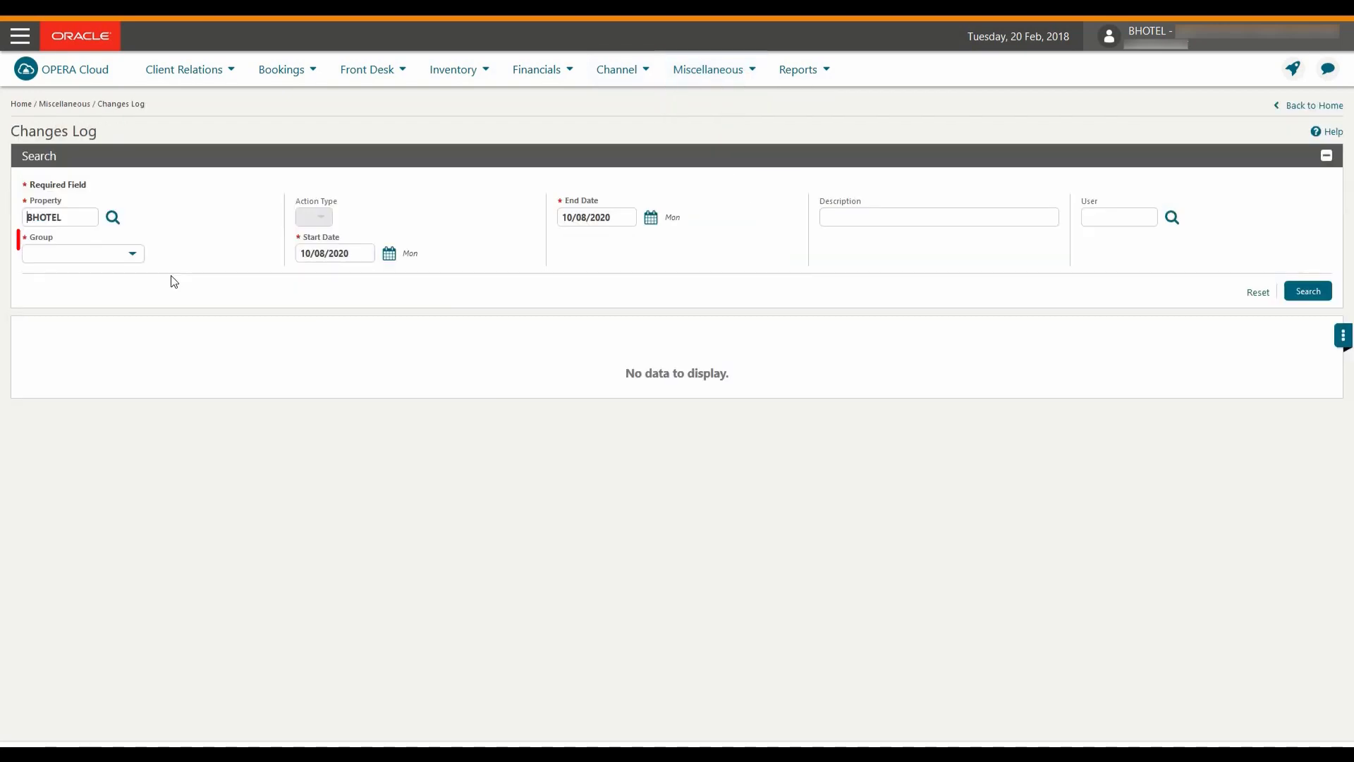
Filter the Changes Log to group Miscellaneous and action type Import Data
click(131, 254)
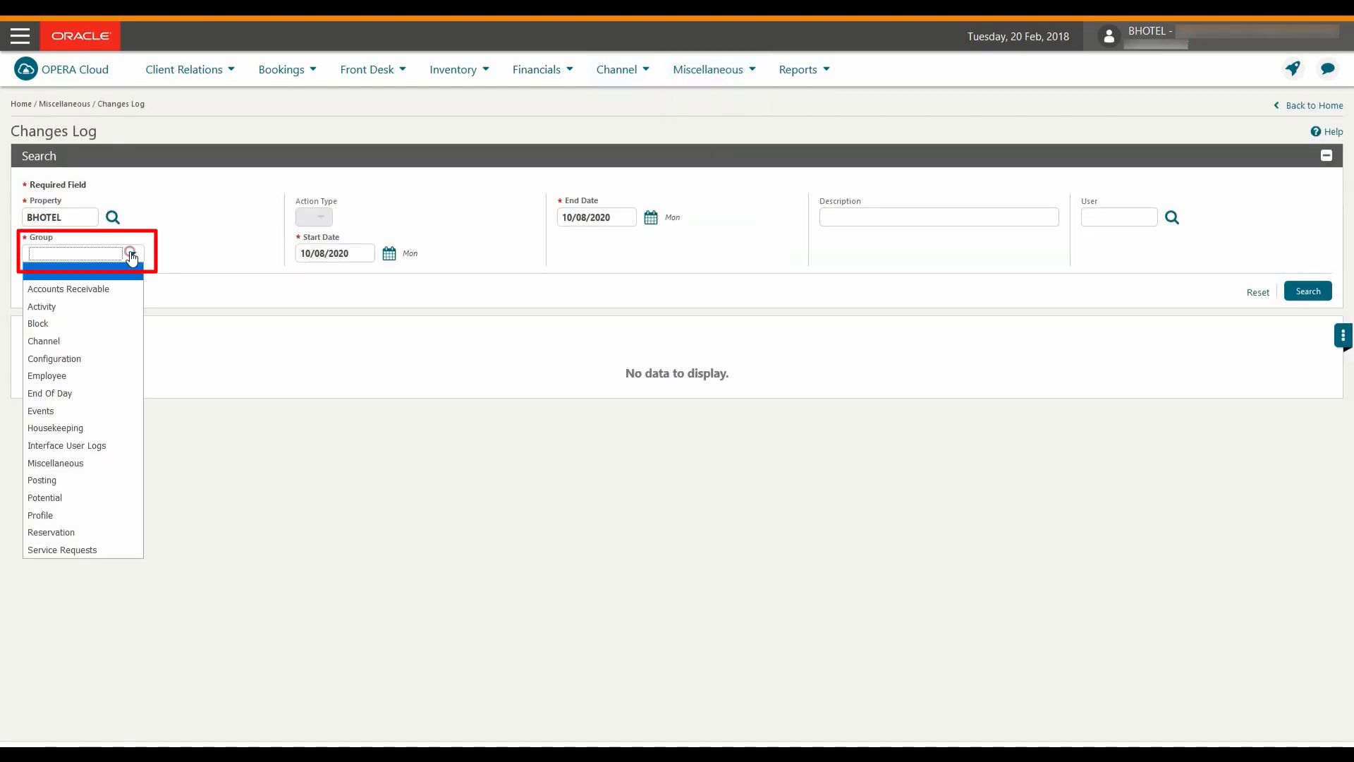
click(87, 463)
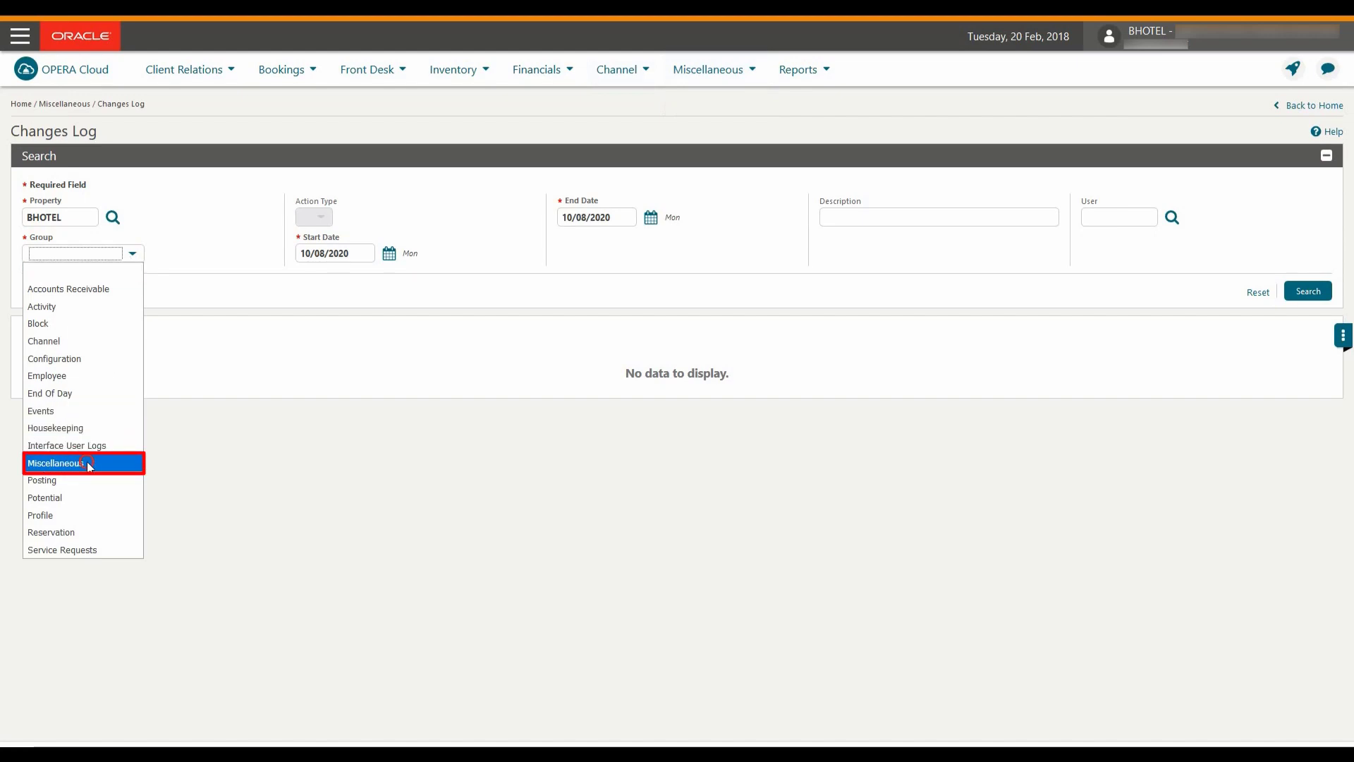
click(455, 218)
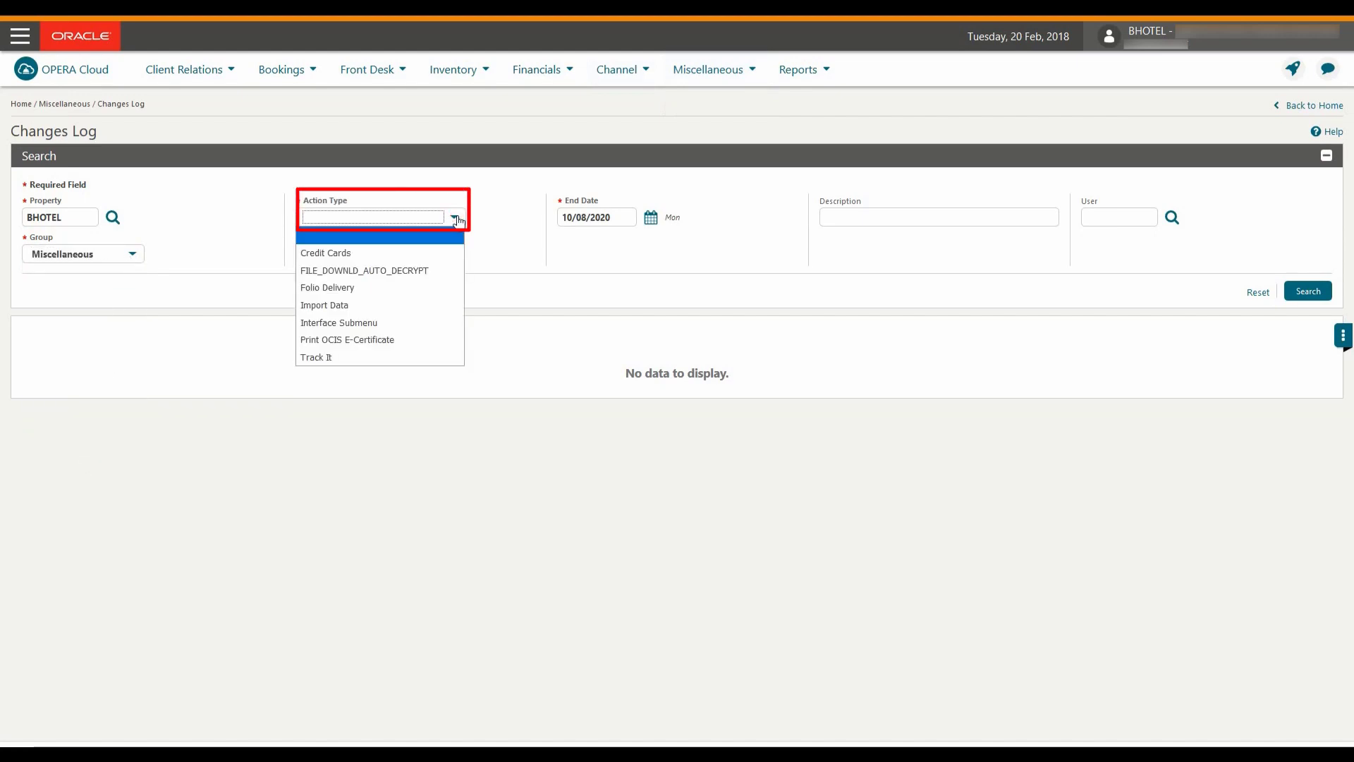
click(357, 306)
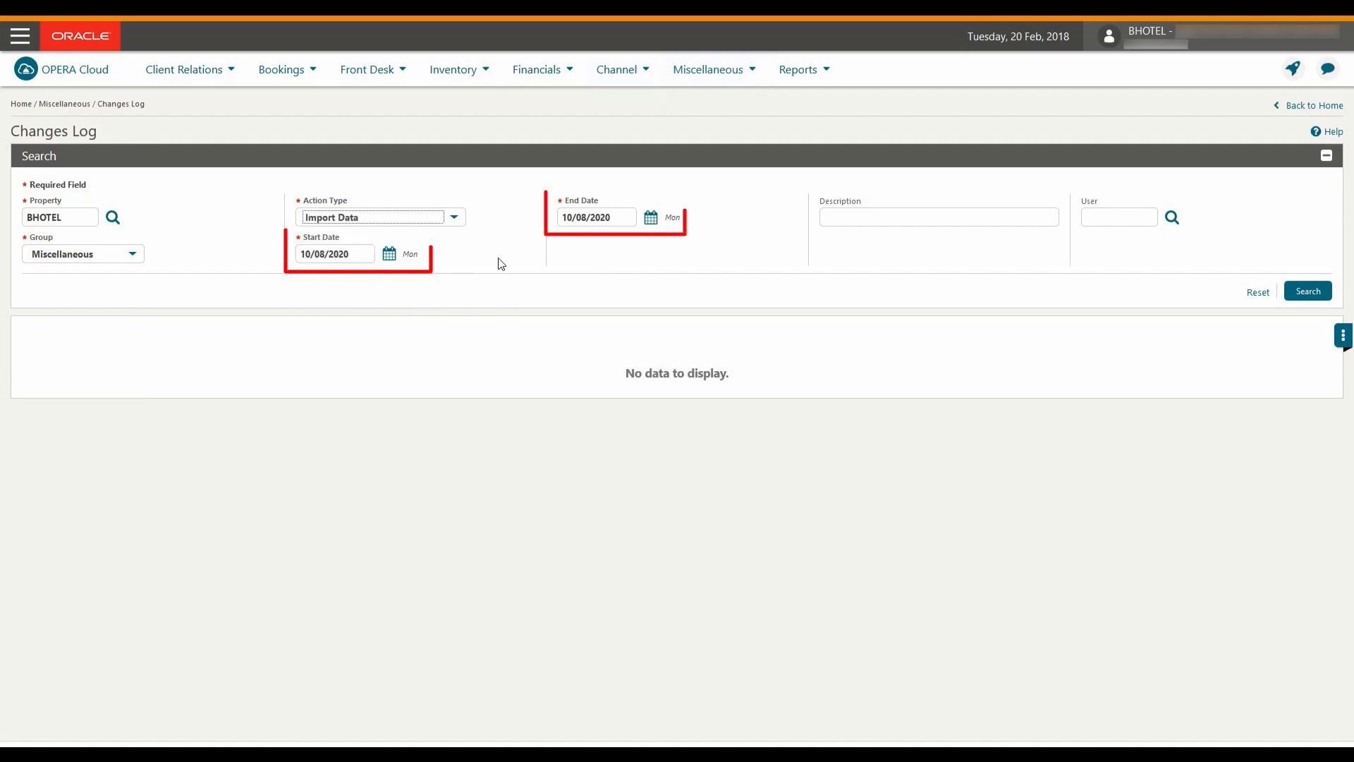